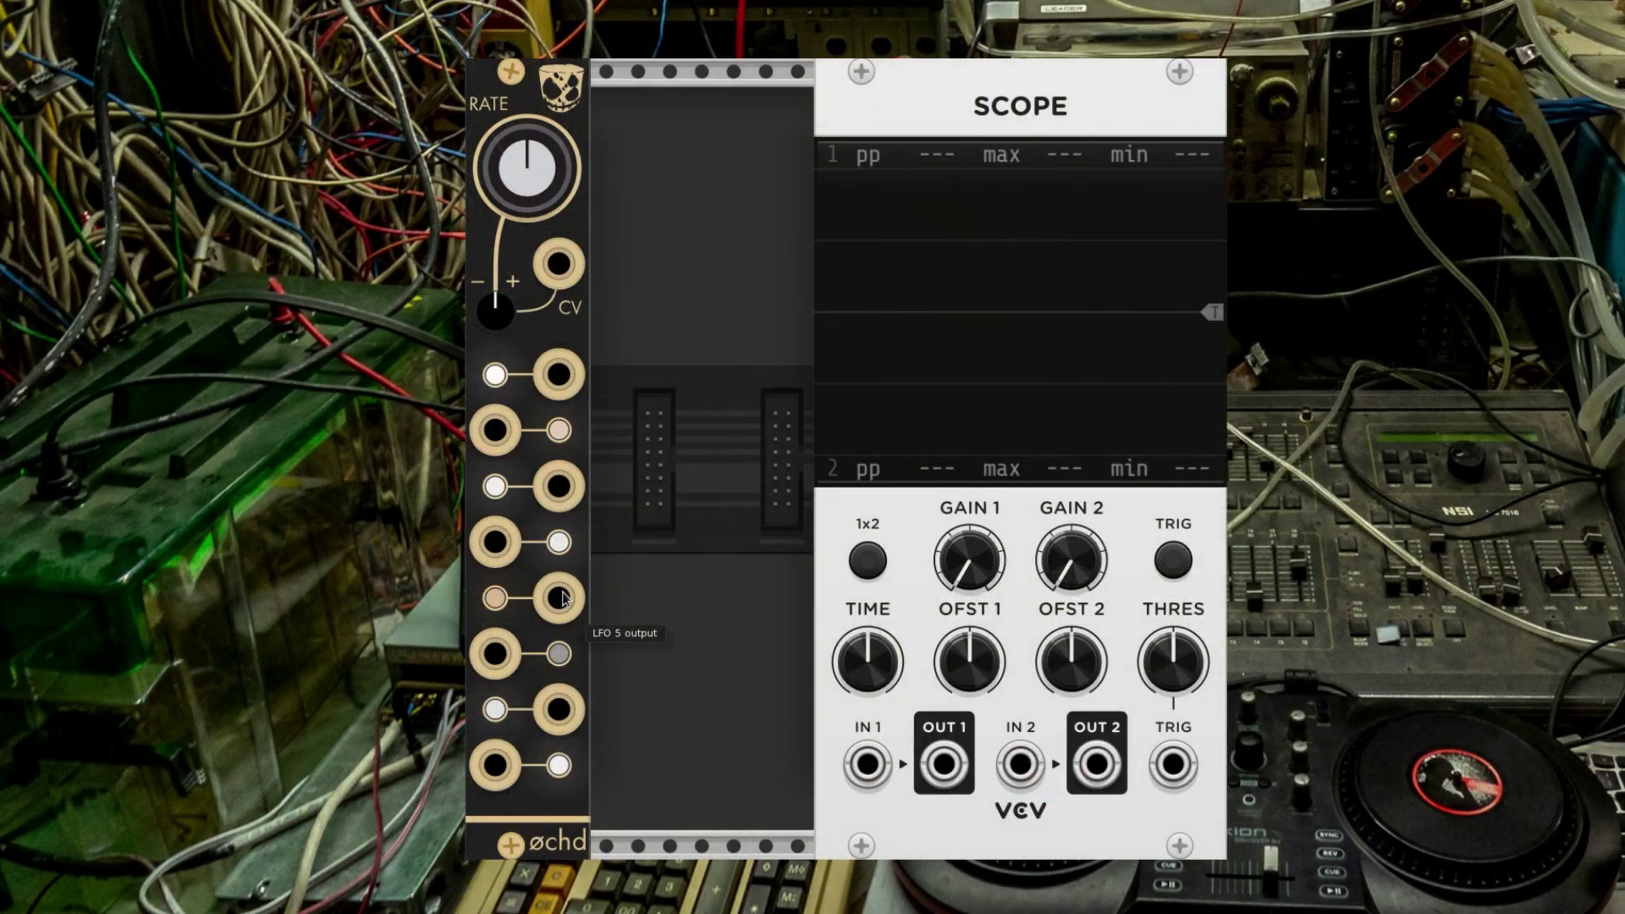
# Wire LFO outputs into Scope IN 1, replacing the blue OUT 1 cable with one from LFO 3
pyautogui.moveTo(627, 664); pyautogui.dragTo(866, 764)
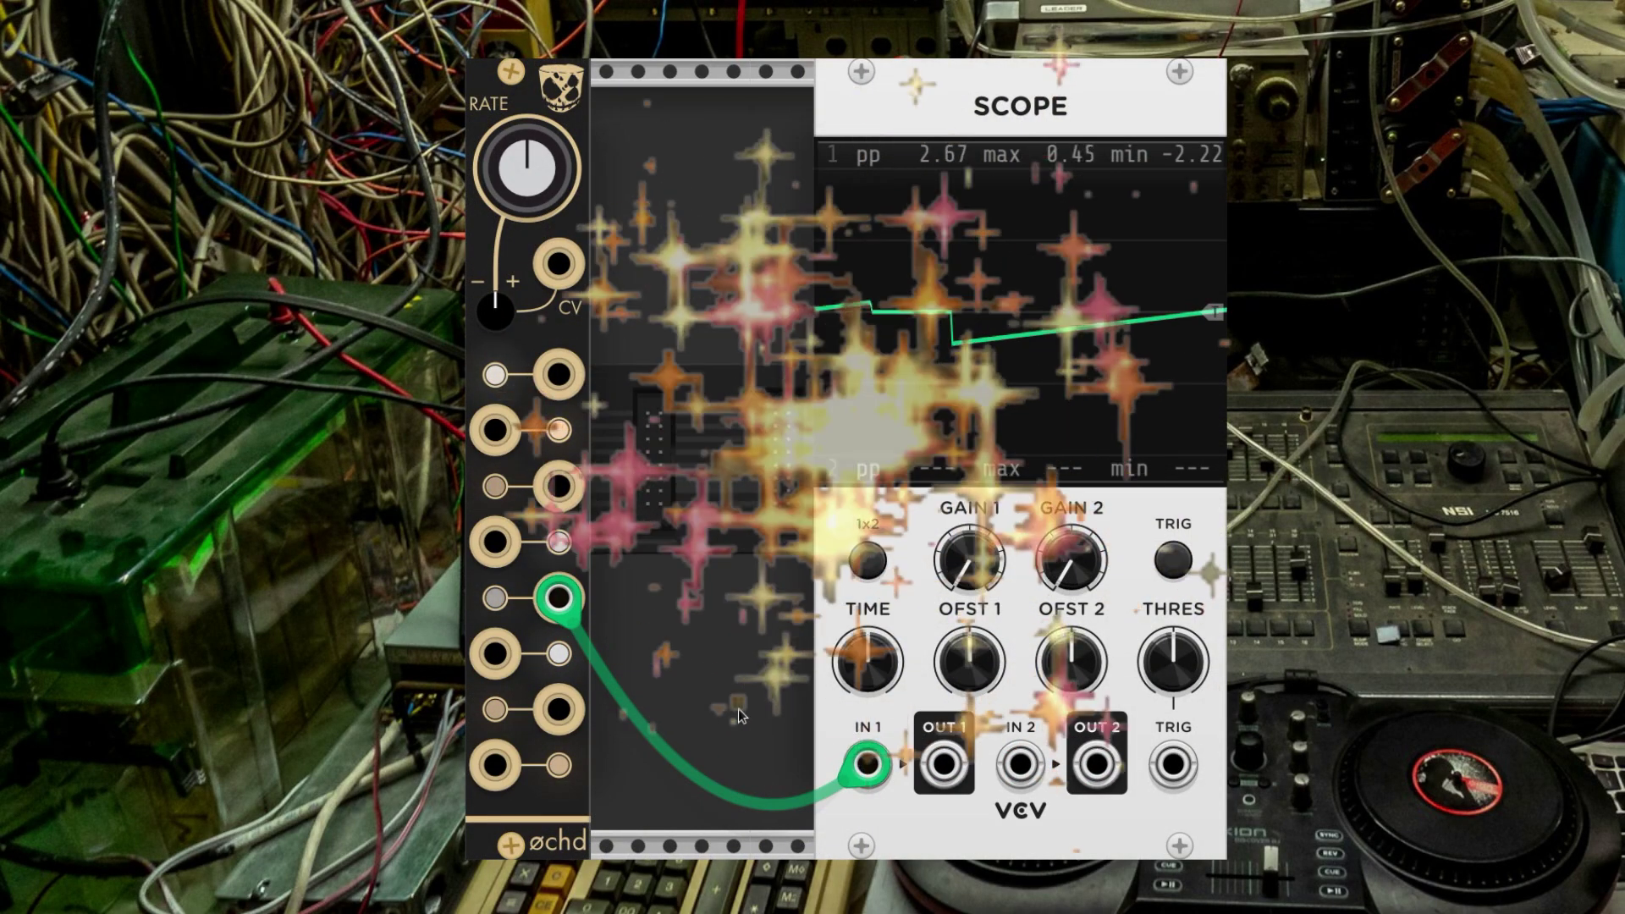
pyautogui.moveTo(557, 485)
pyautogui.mouseDown()
pyautogui.moveTo(849, 736)
pyautogui.moveTo(946, 763)
pyautogui.mouseUp()
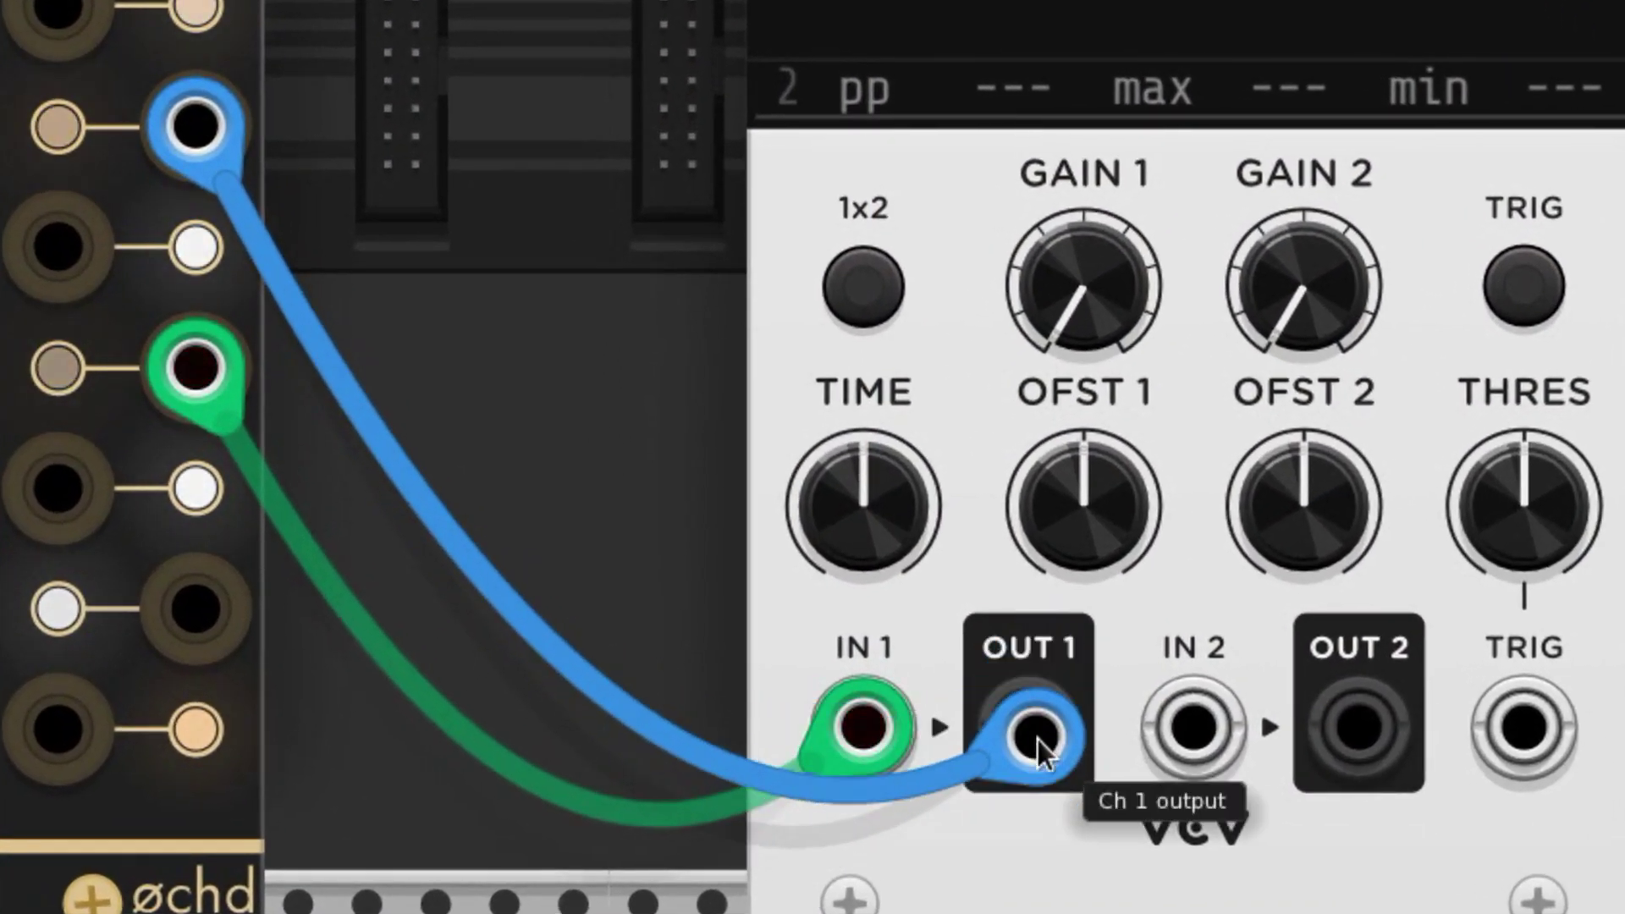
pyautogui.rightClick(1037, 740)
pyautogui.moveTo(195, 127); pyautogui.dragTo(1212, 770)
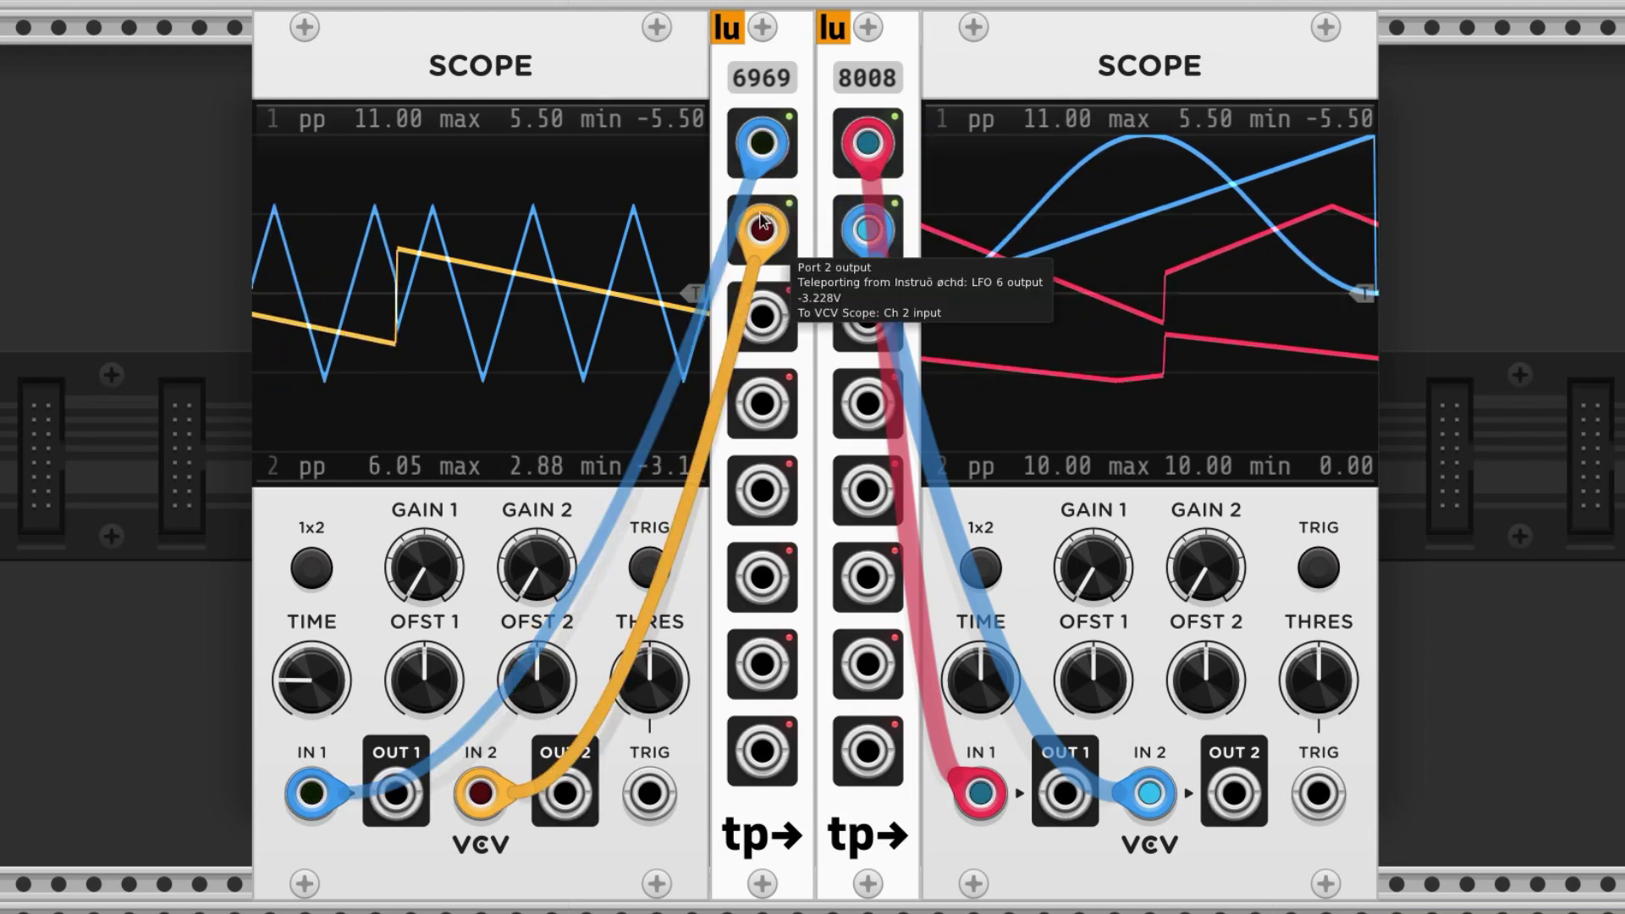
# Read the tooltips on the teleport ports
pyautogui.moveTo(867, 227)
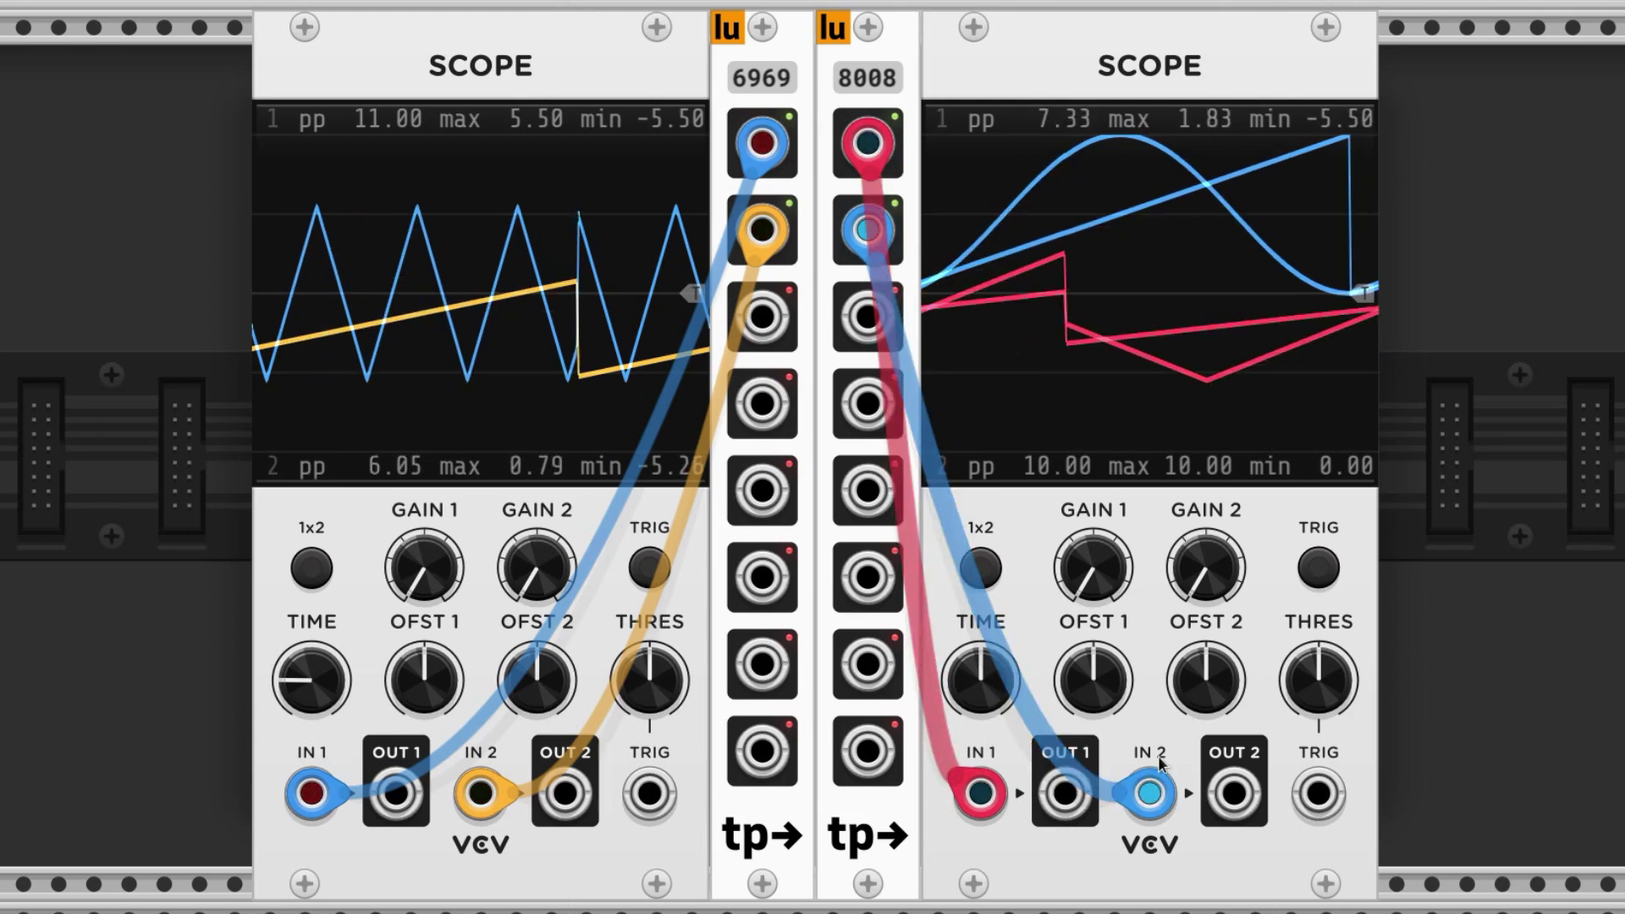
pyautogui.moveTo(1152, 785)
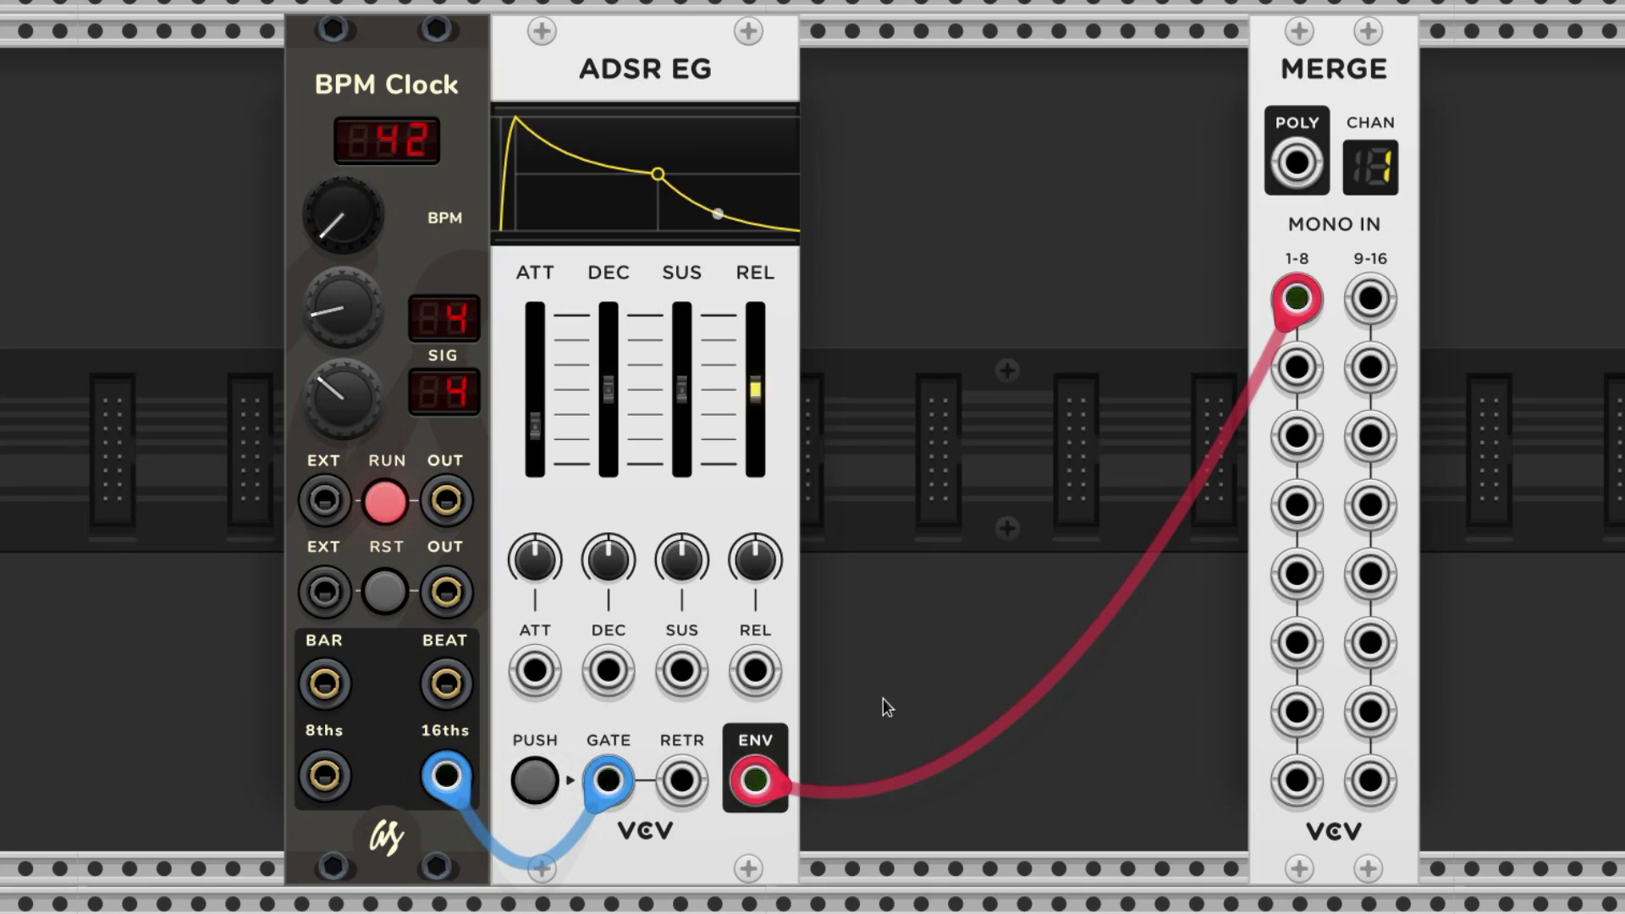
# Stack ADSR envelope cables into Merge inputs 2, 3, 4 and 6
pyautogui.moveTo(762, 780); pyautogui.dragTo(1296, 366)
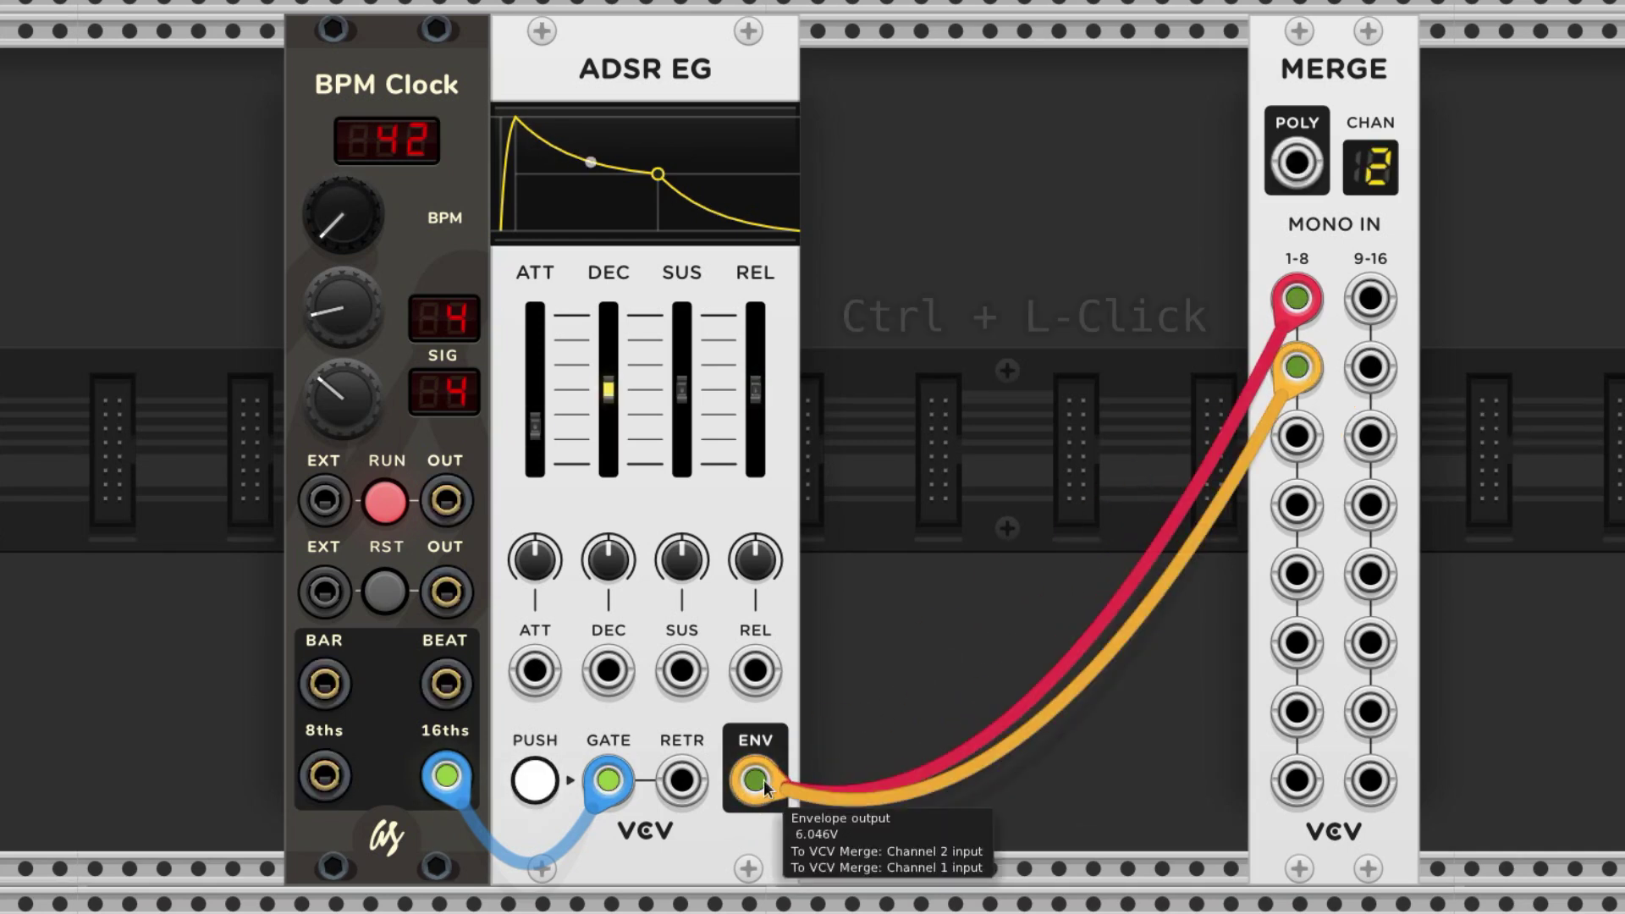
pyautogui.moveTo(756, 791); pyautogui.dragTo(1296, 436)
pyautogui.moveTo(756, 791); pyautogui.dragTo(1297, 574)
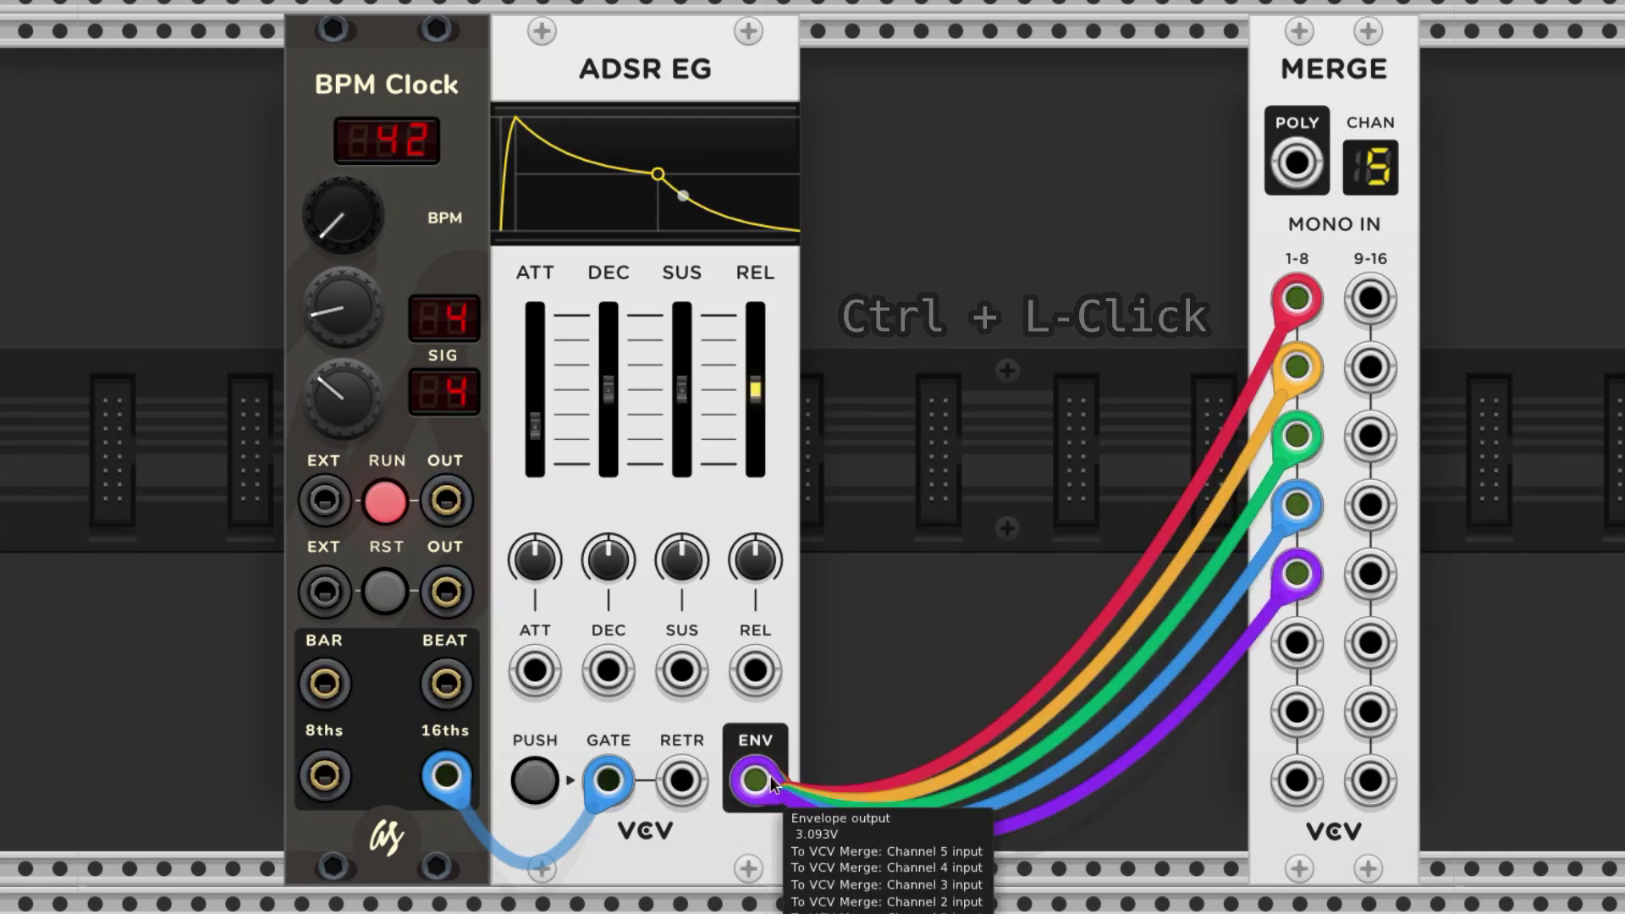
pyautogui.moveTo(768, 783); pyautogui.dragTo(1297, 642)
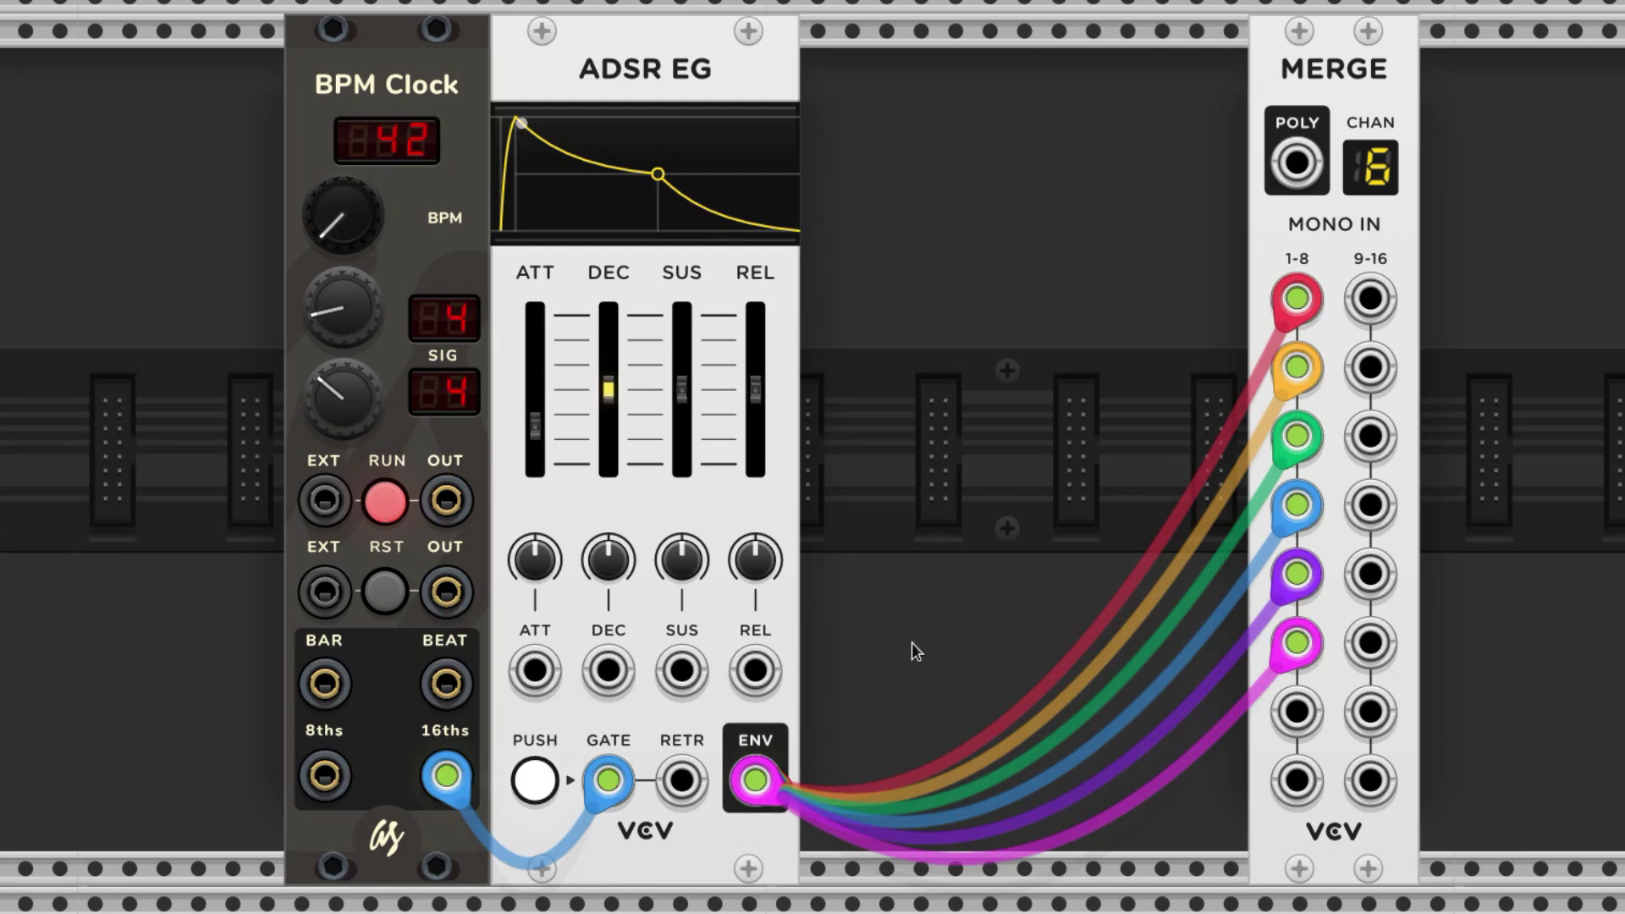
# Discard the stray envelope cables onto empty rack, including the one from Merge input 1
pyautogui.moveTo(756, 779); pyautogui.dragTo(1015, 372)
pyautogui.moveTo(1297, 298); pyautogui.dragTo(918, 370)
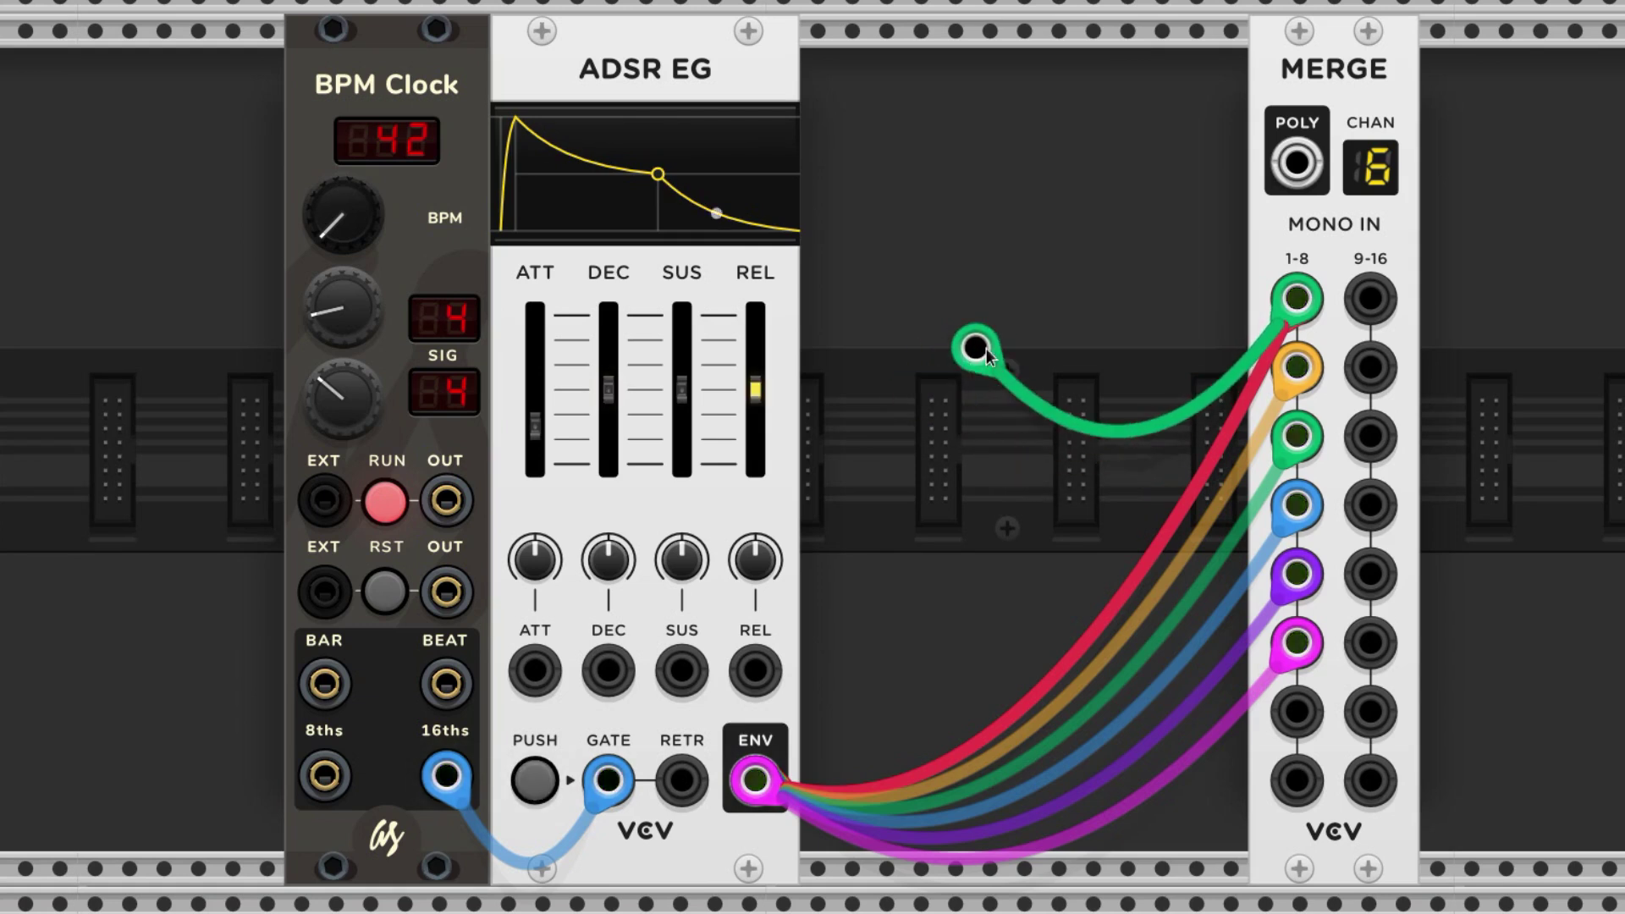
pyautogui.moveTo(941, 391); pyautogui.dragTo(941, 388)
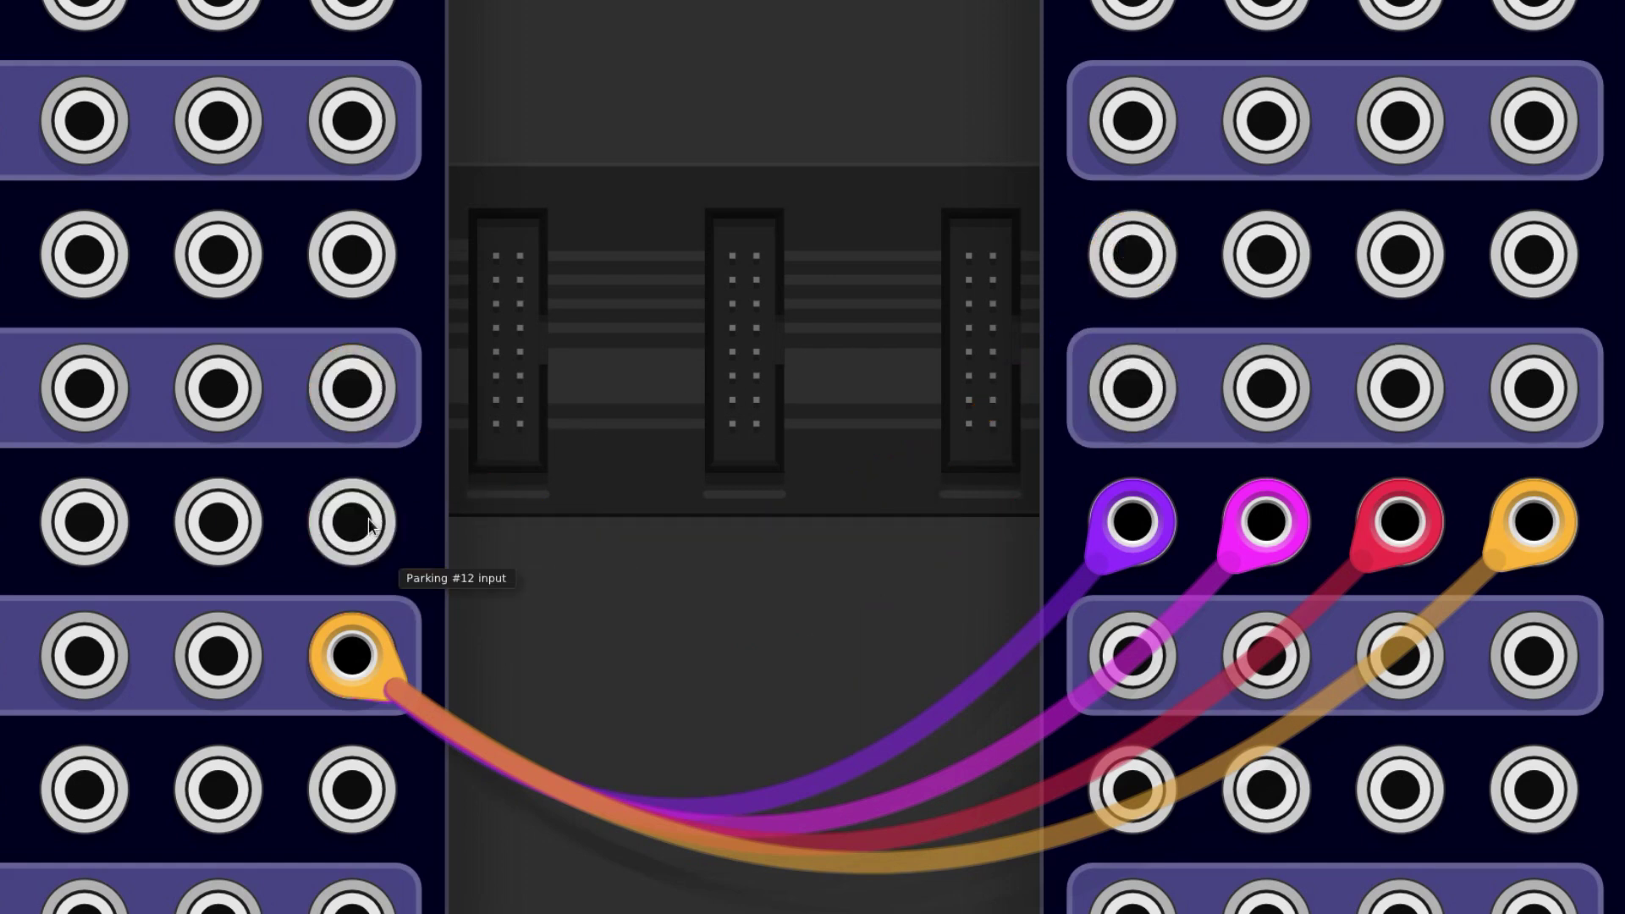
pyautogui.press('Delete')
pyautogui.press('Delete')
pyautogui.press('Delete')
pyautogui.press('Delete')
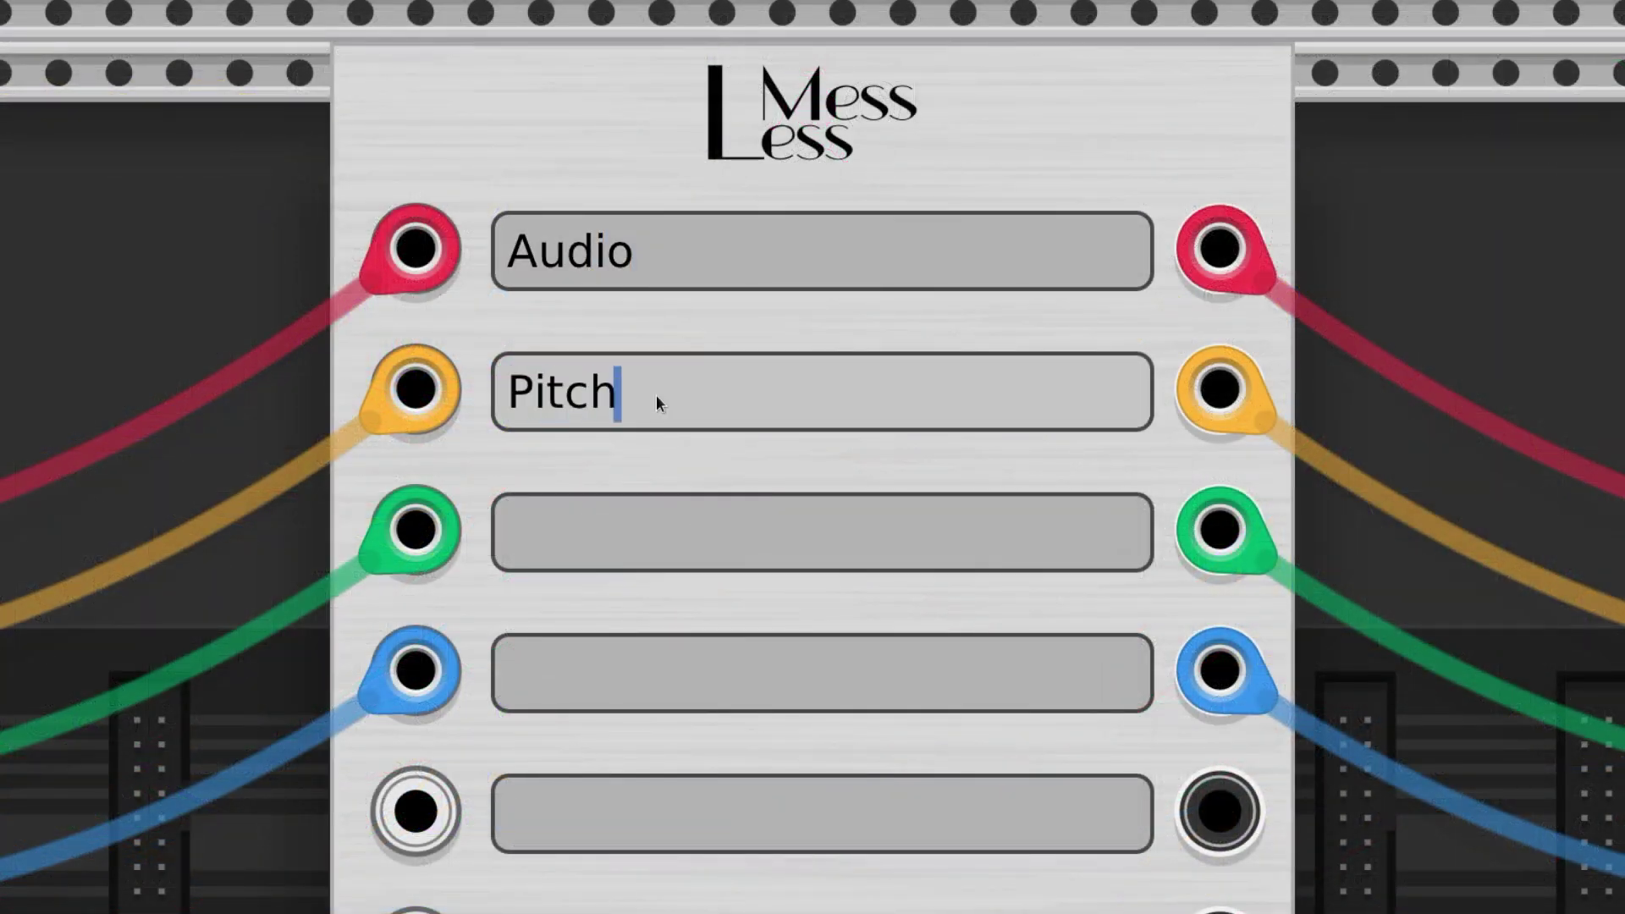
# Label the third and fourth Less Mess rows Modulation and Gates & Triggers
pyautogui.click(625, 546)
pyautogui.write('Modulation')
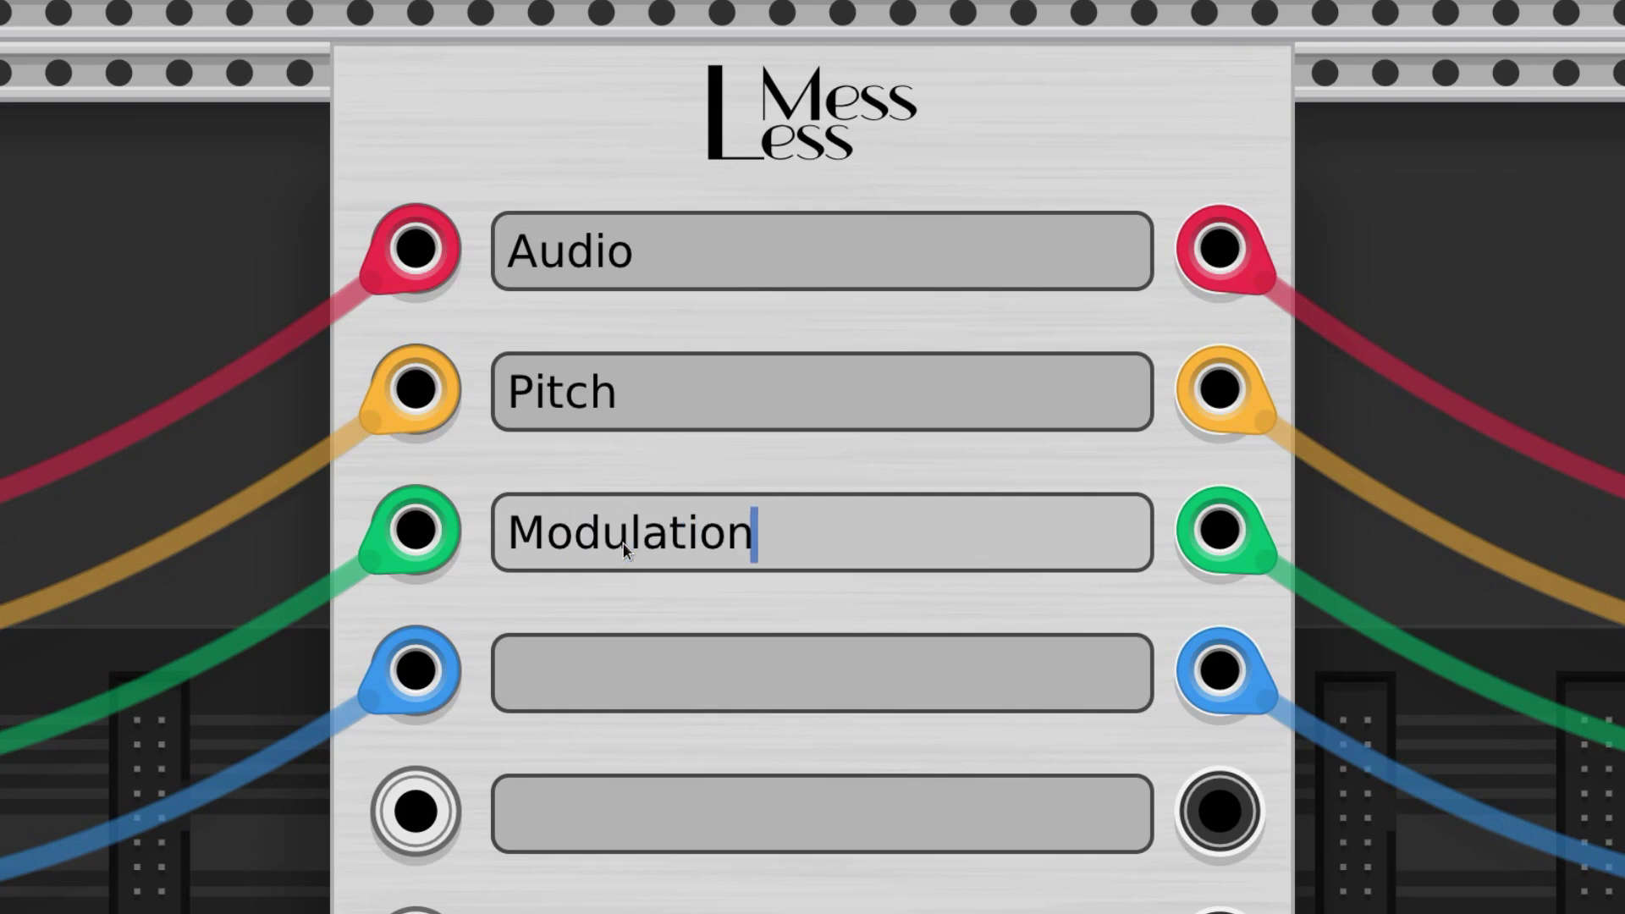
pyautogui.click(602, 672)
pyautogui.write('Gates & Triggers')
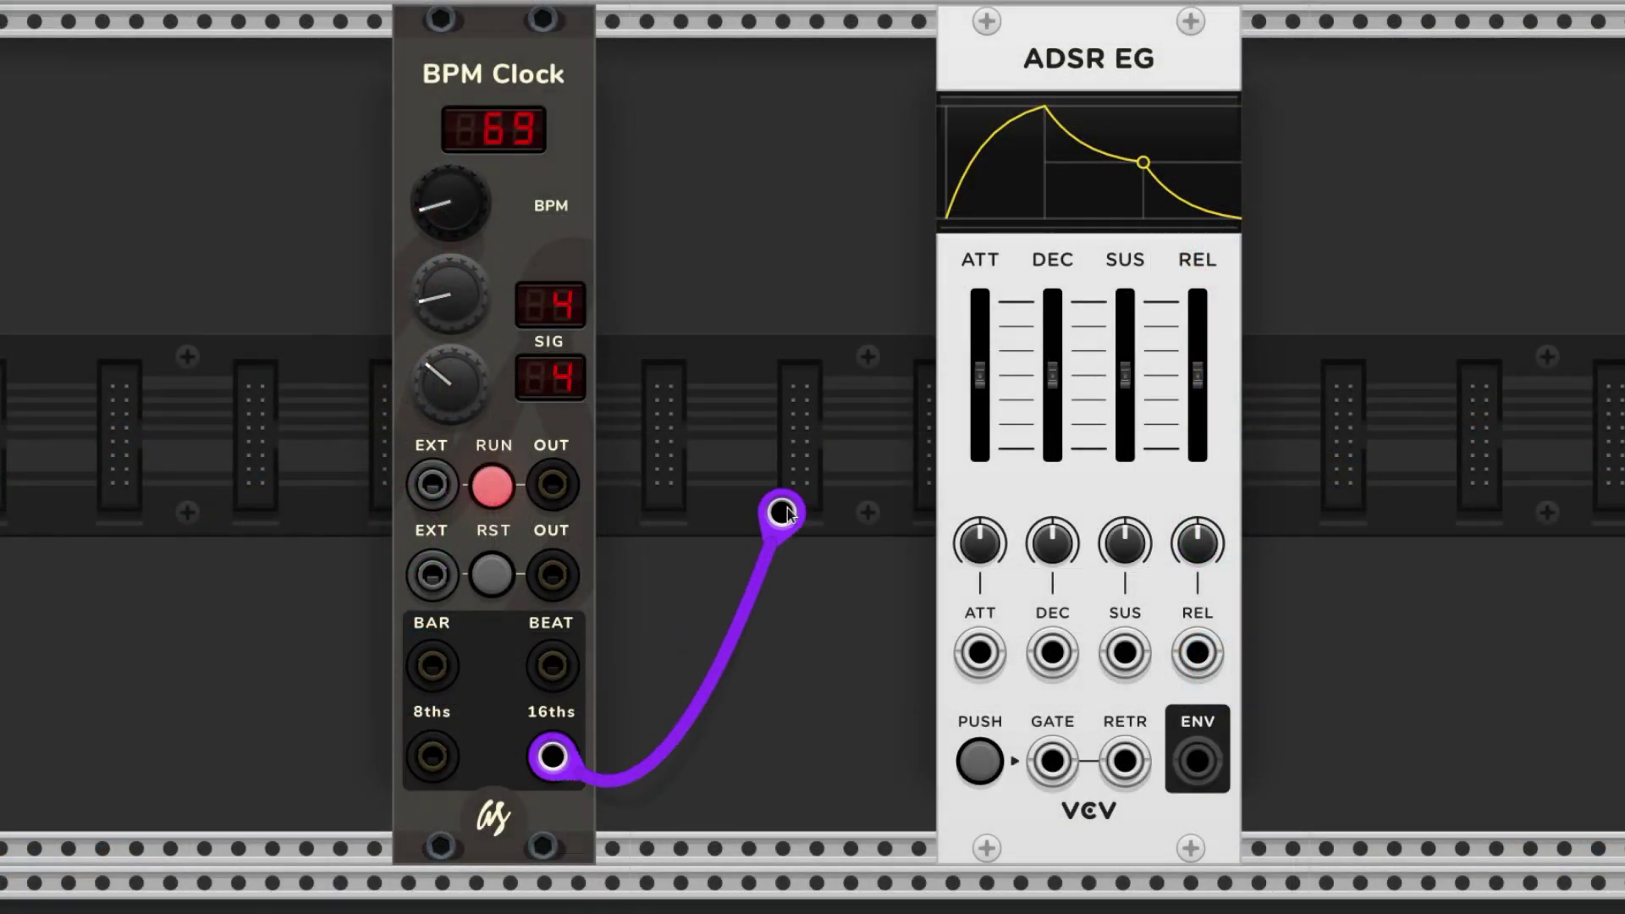
# Pull trial cables from the clock's 16ths output and discard them
pyautogui.moveTo(787, 513); pyautogui.dragTo(787, 512)
pyautogui.moveTo(552, 755); pyautogui.dragTo(800, 478)
pyautogui.moveTo(677, 675); pyautogui.dragTo(677, 674)
# Run a colour #4 cable from the 16ths output into the ADSR GATE
pyautogui.rightClick(558, 764)
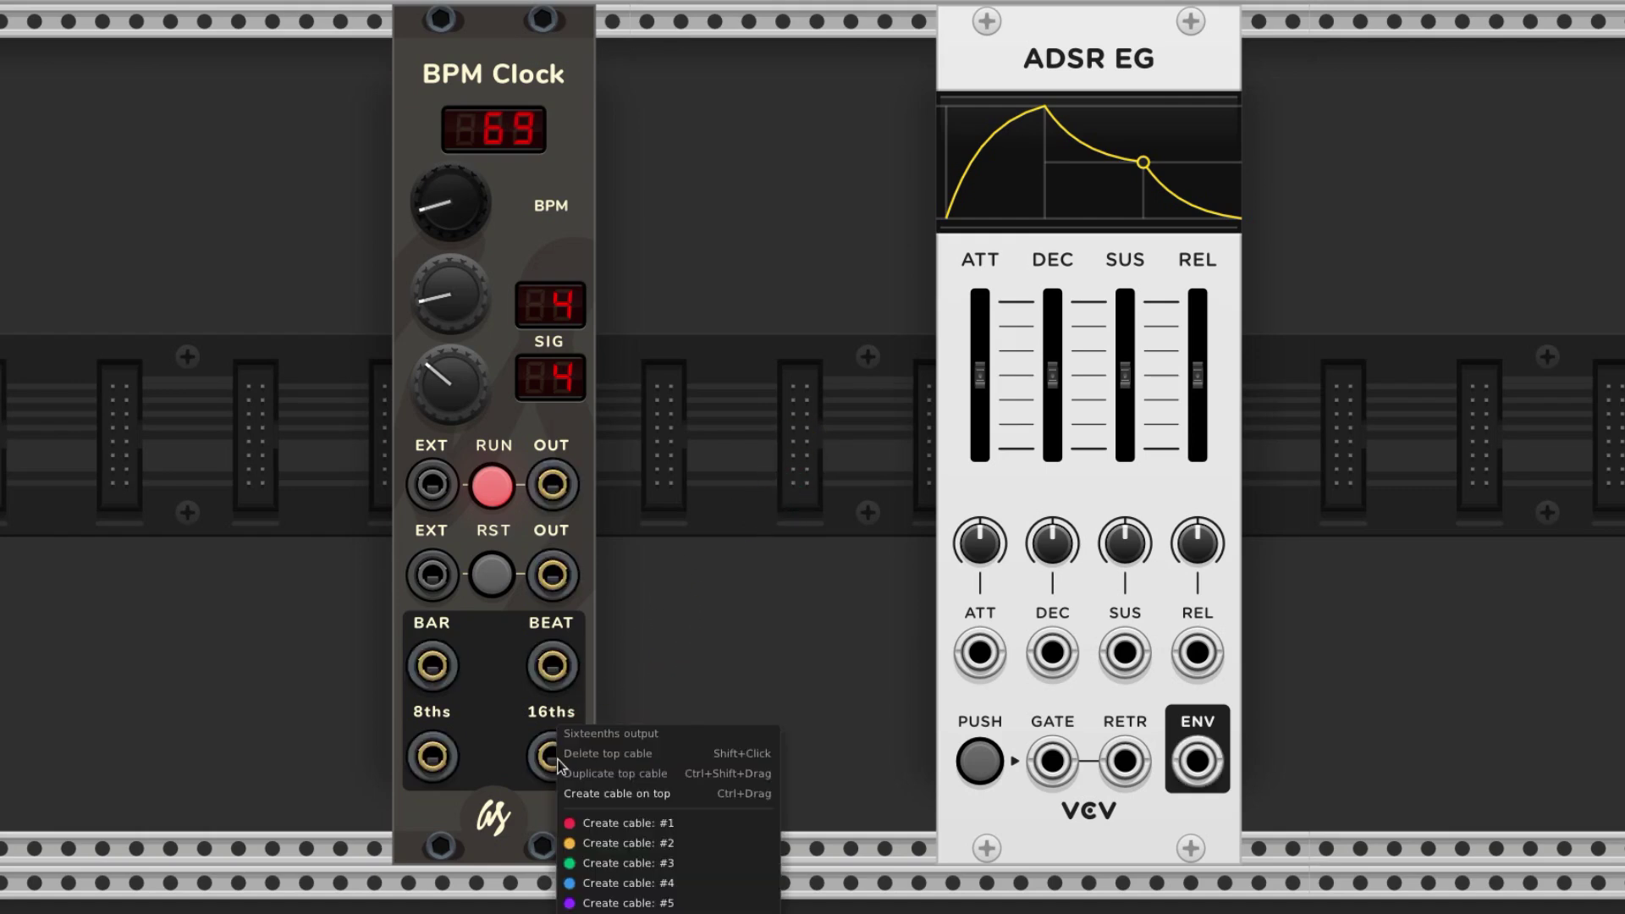
pyautogui.click(631, 882)
pyautogui.click(1051, 760)
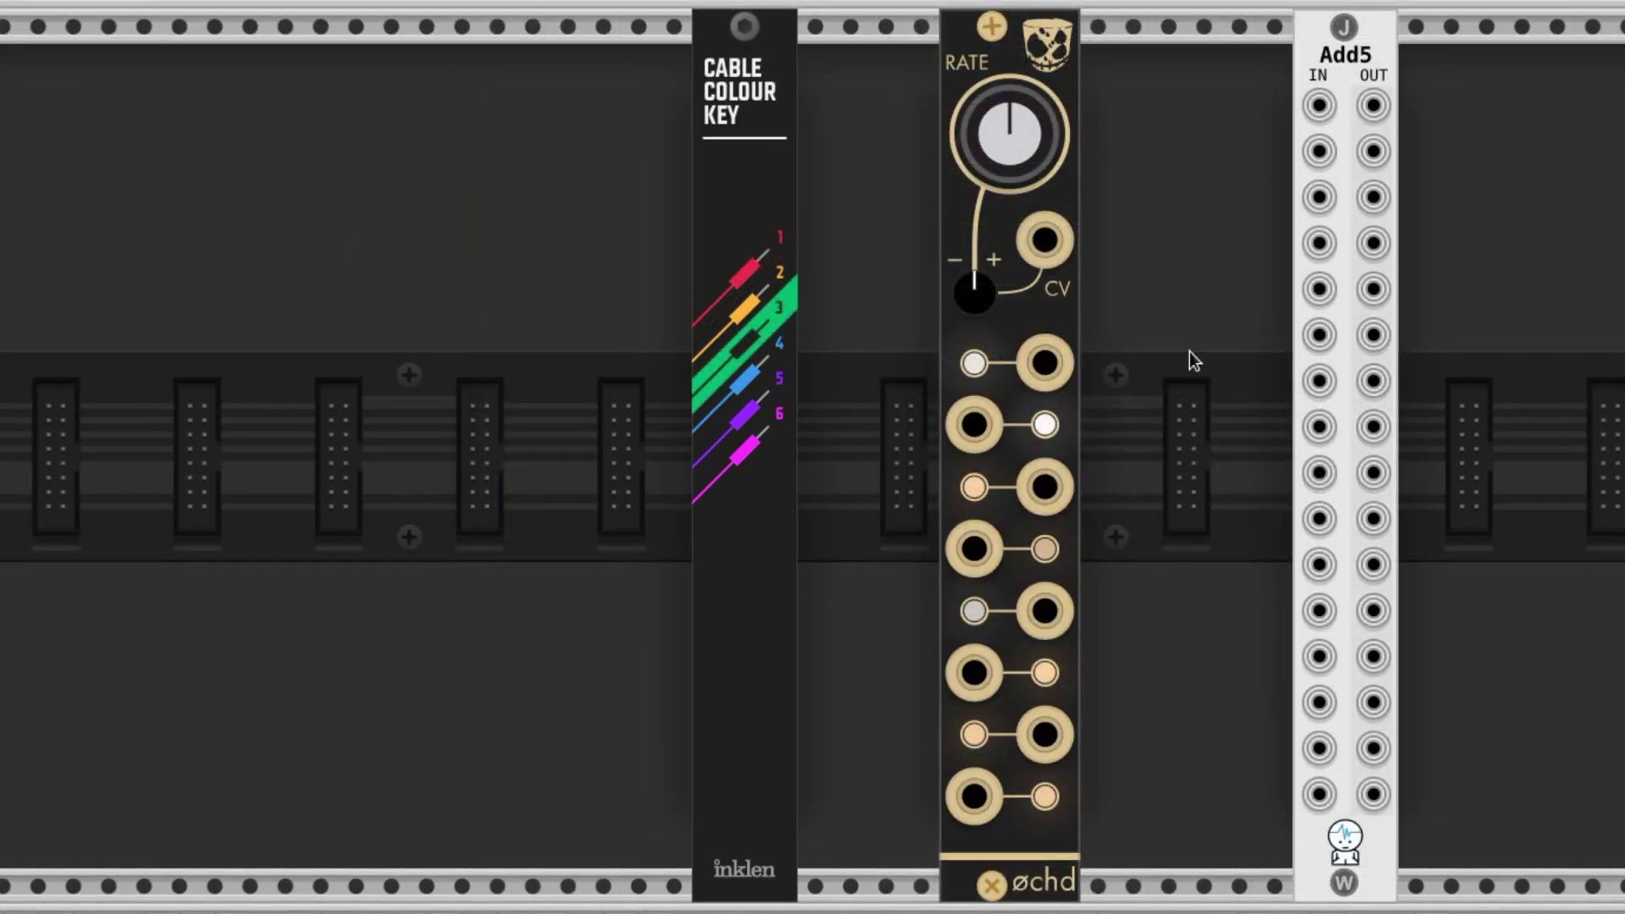
# Patch øchd LFO outputs into Add5 IN 2, 4, 5 and 6, each cable taking the next key colour
pyautogui.moveTo(1054, 373); pyautogui.dragTo(1317, 105)
pyautogui.moveTo(974, 424); pyautogui.dragTo(1318, 152)
pyautogui.moveTo(1047, 484); pyautogui.dragTo(1059, 479)
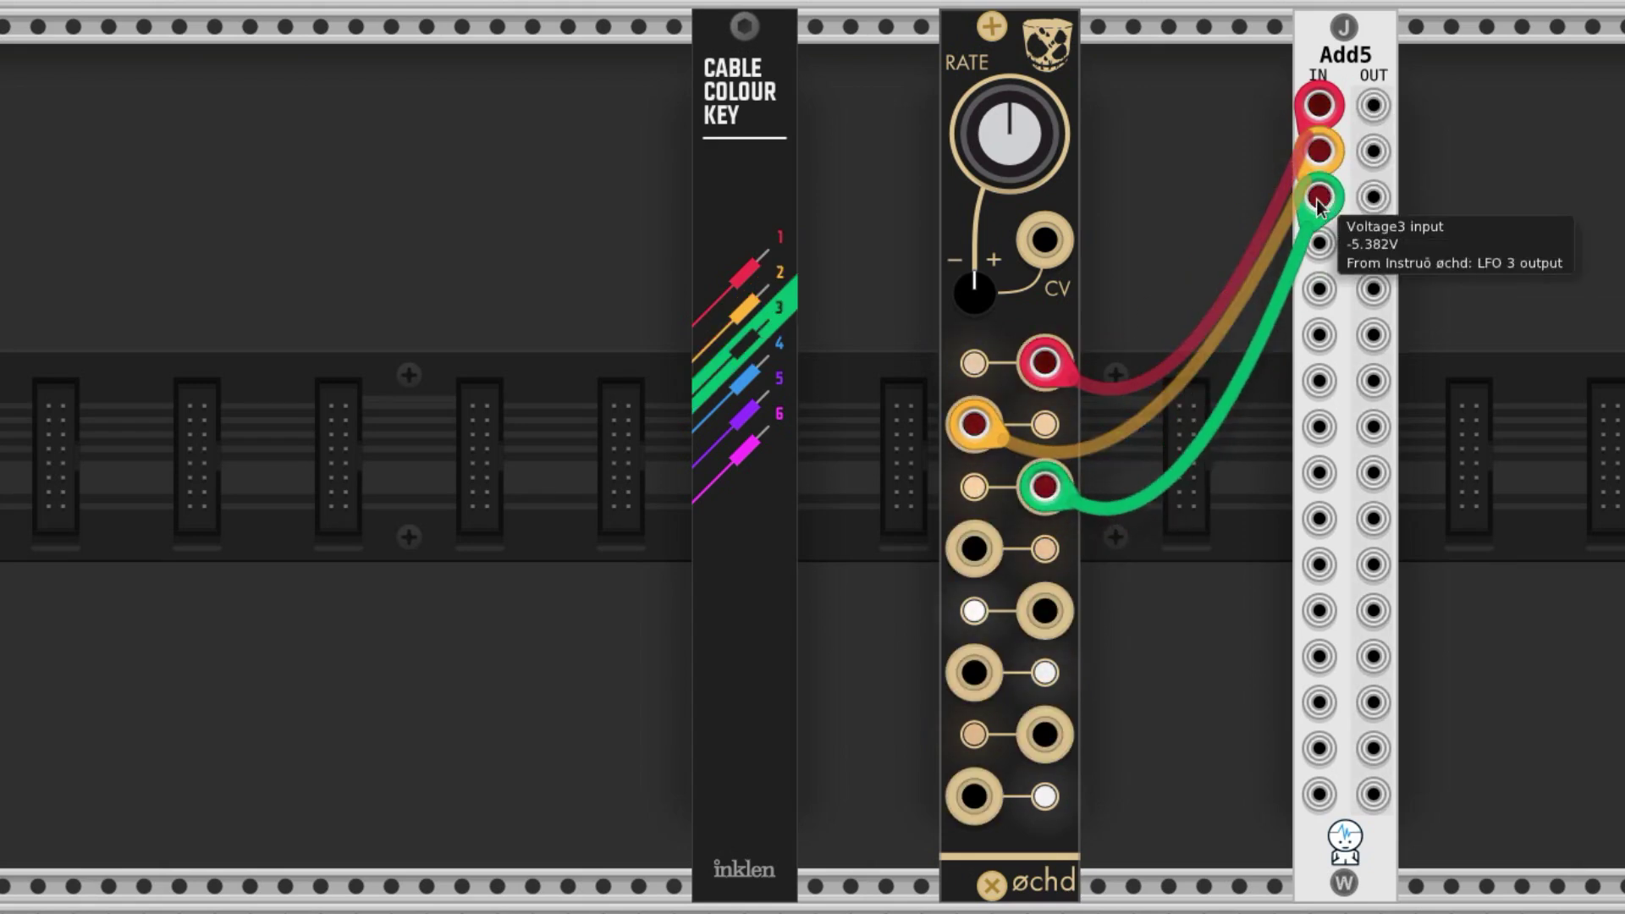
pyautogui.moveTo(974, 549); pyautogui.dragTo(1317, 263)
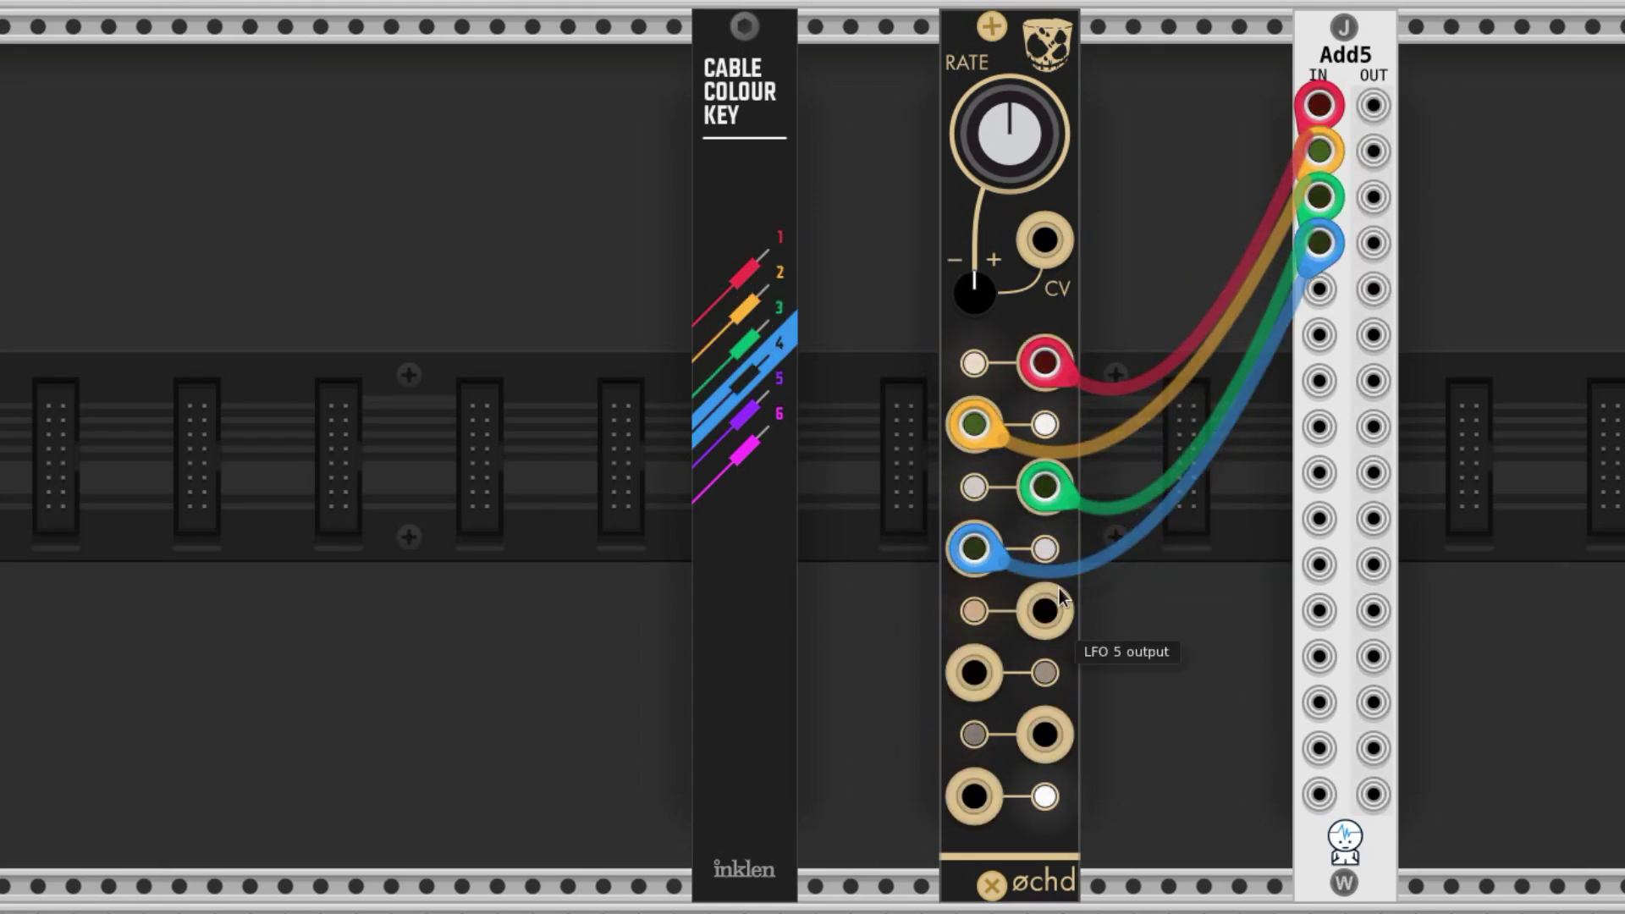
pyautogui.moveTo(1045, 607); pyautogui.dragTo(1317, 289)
pyautogui.moveTo(974, 672); pyautogui.dragTo(1317, 334)
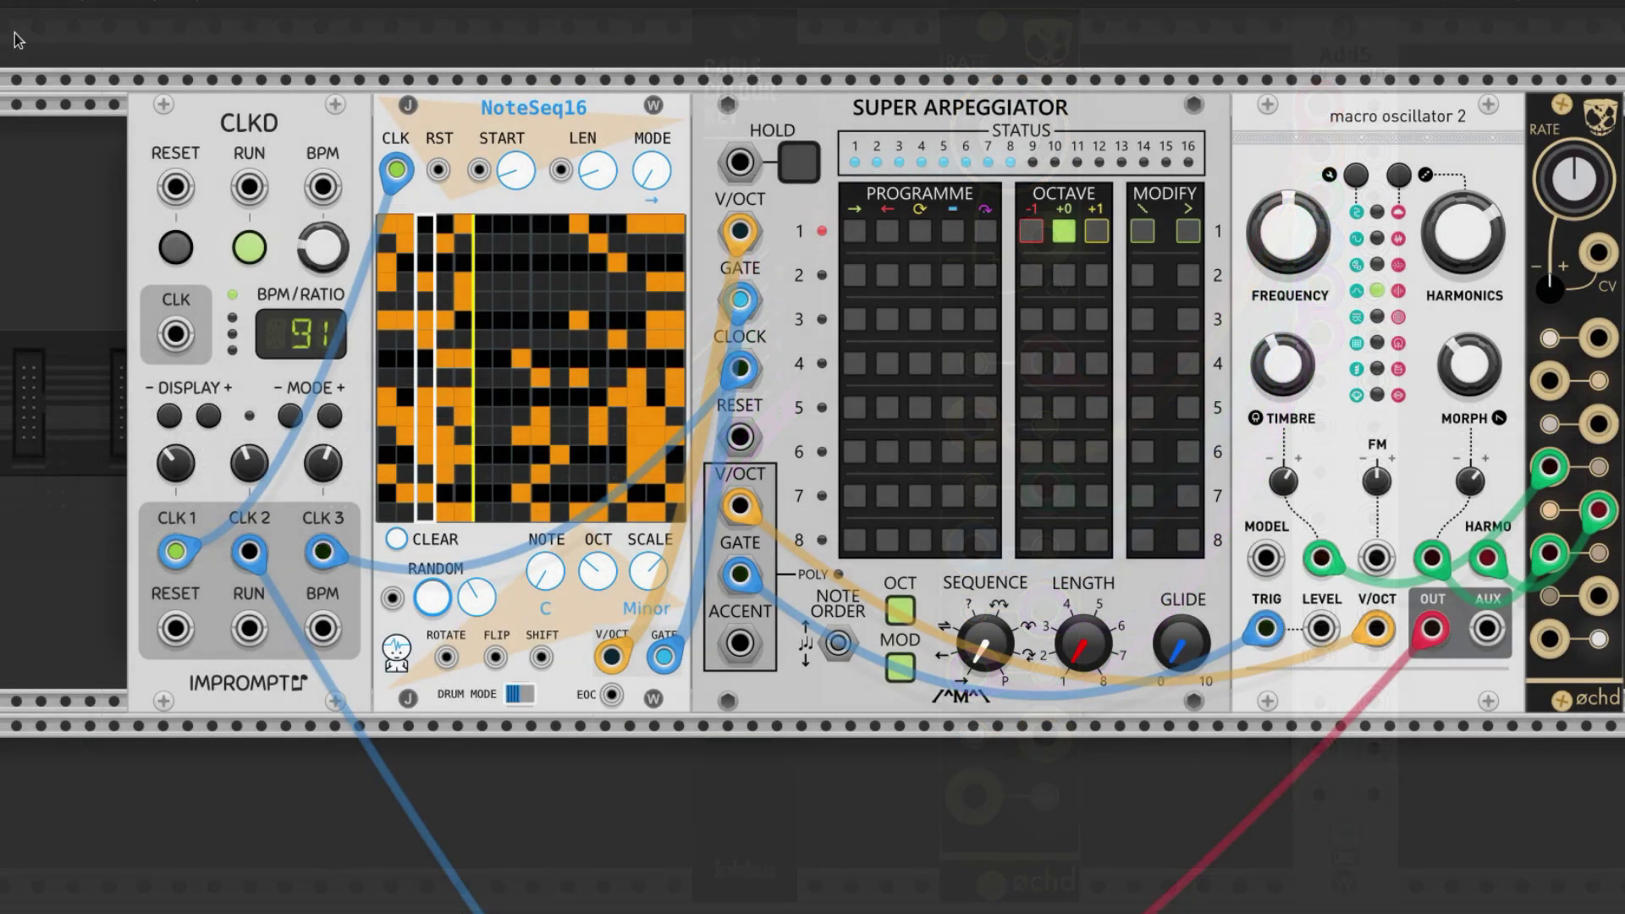
# Raise cable tension to 100% in the View settings
pyautogui.click(39, 4)
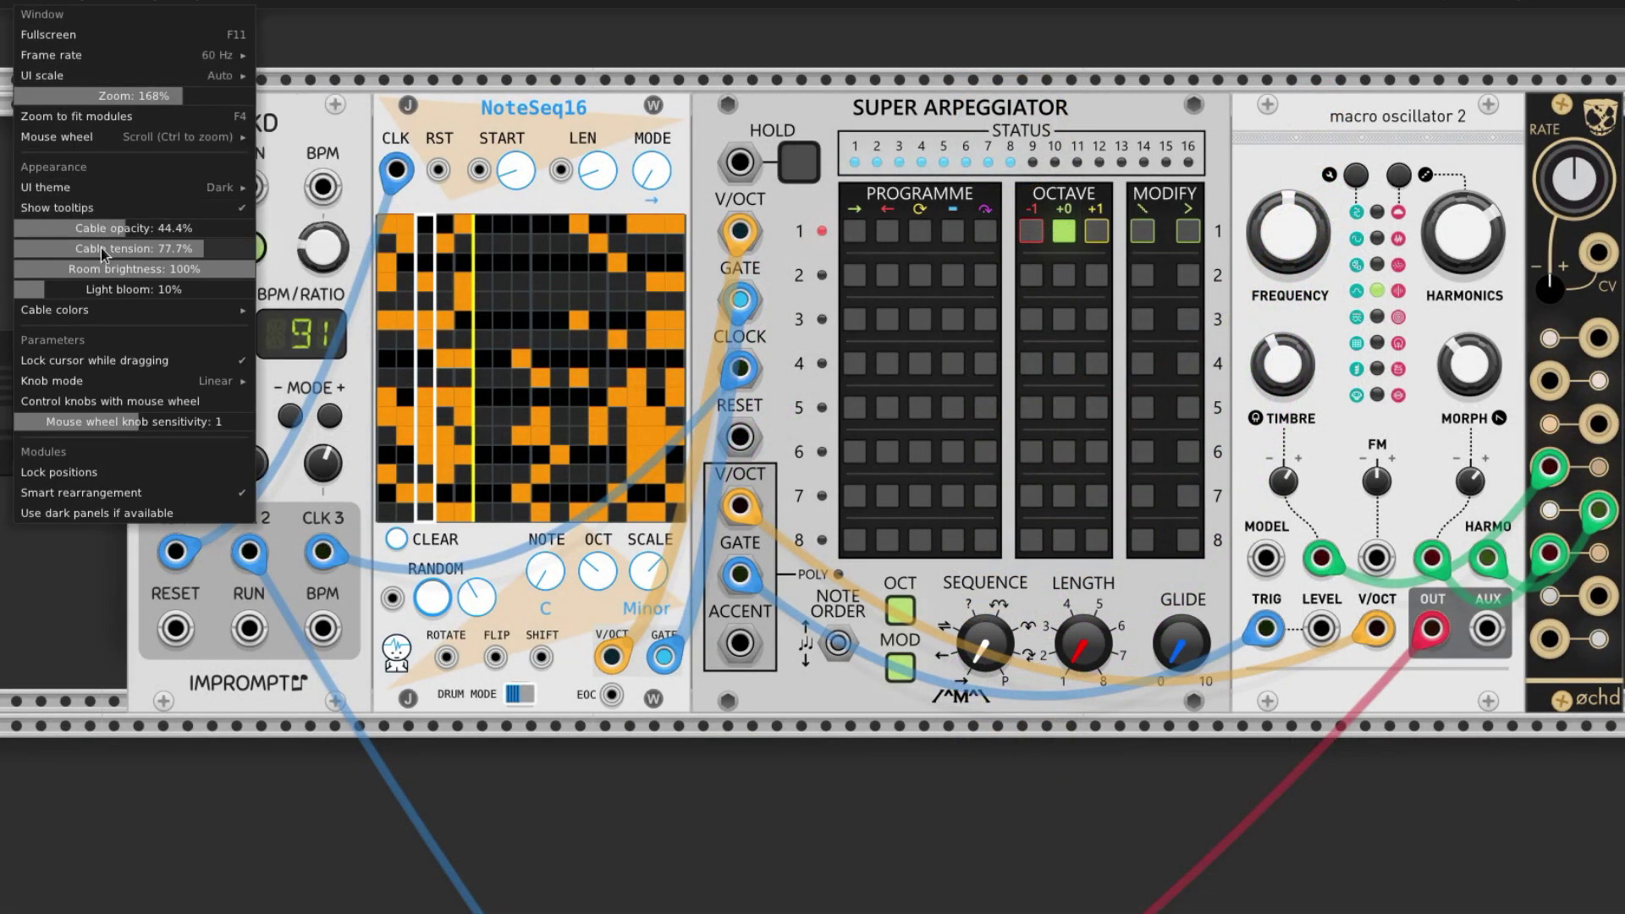
pyautogui.moveTo(101, 253)
pyautogui.mouseDown()
pyautogui.moveTo(152, 252)
pyautogui.moveTo(34, 252)
pyautogui.moveTo(106, 252)
pyautogui.moveTo(59, 228)
pyautogui.moveTo(254, 228)
pyautogui.moveTo(118, 227)
pyautogui.mouseUp()
pyautogui.click(751, 375)
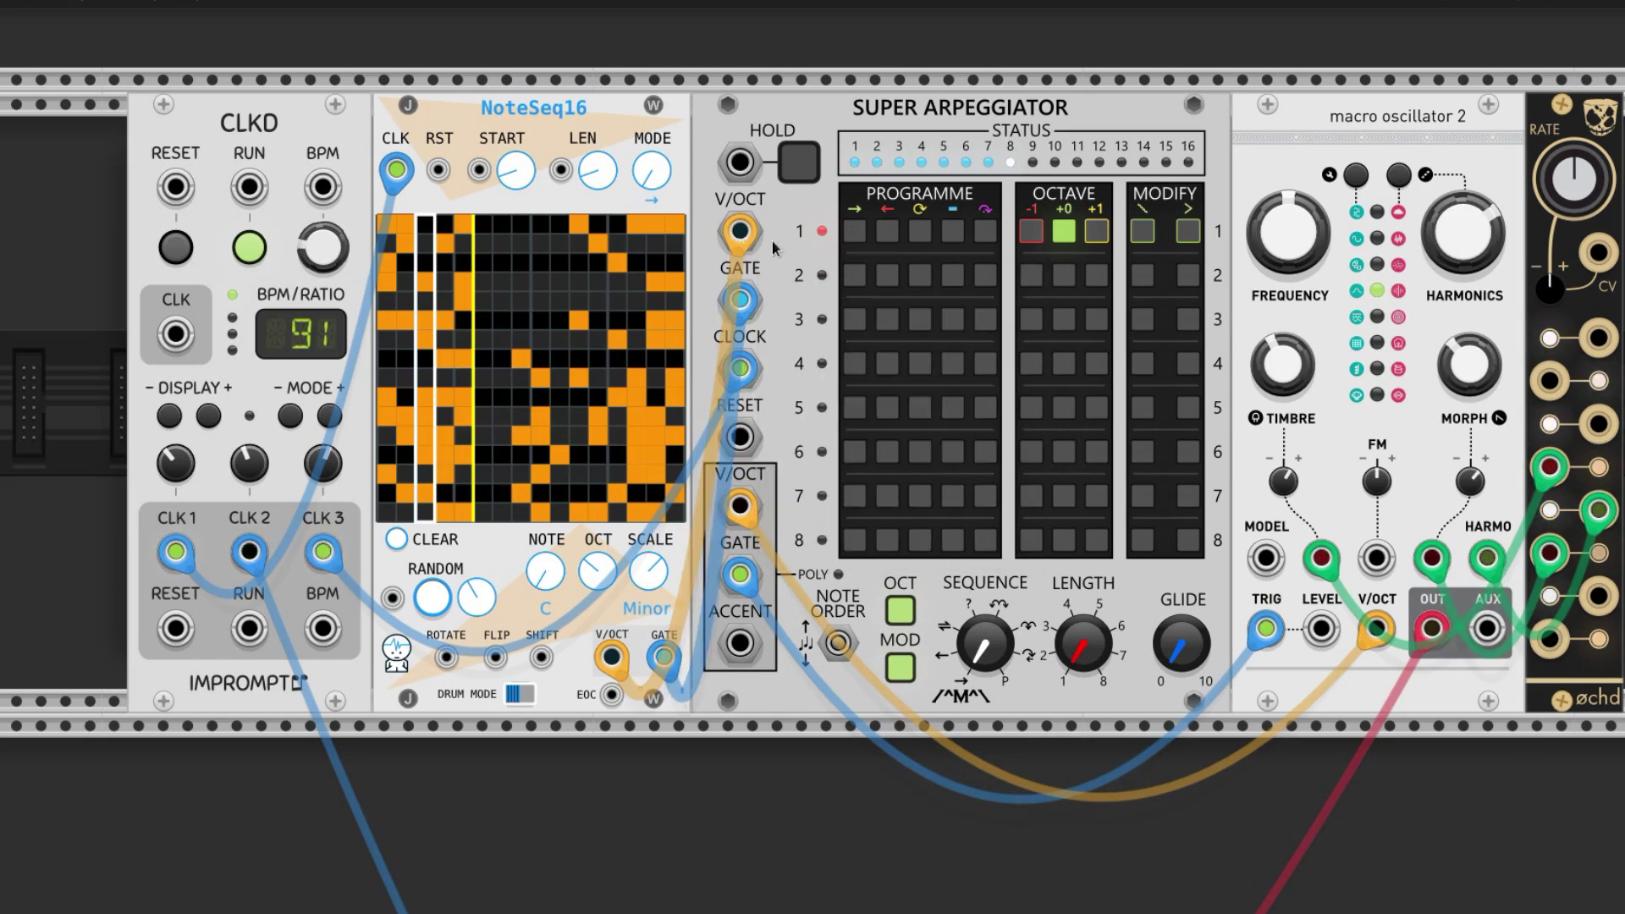
# Fine-tune cable tension through 68.4% and 75.8% to settle at 77.7%
pyautogui.moveTo(761, 242)
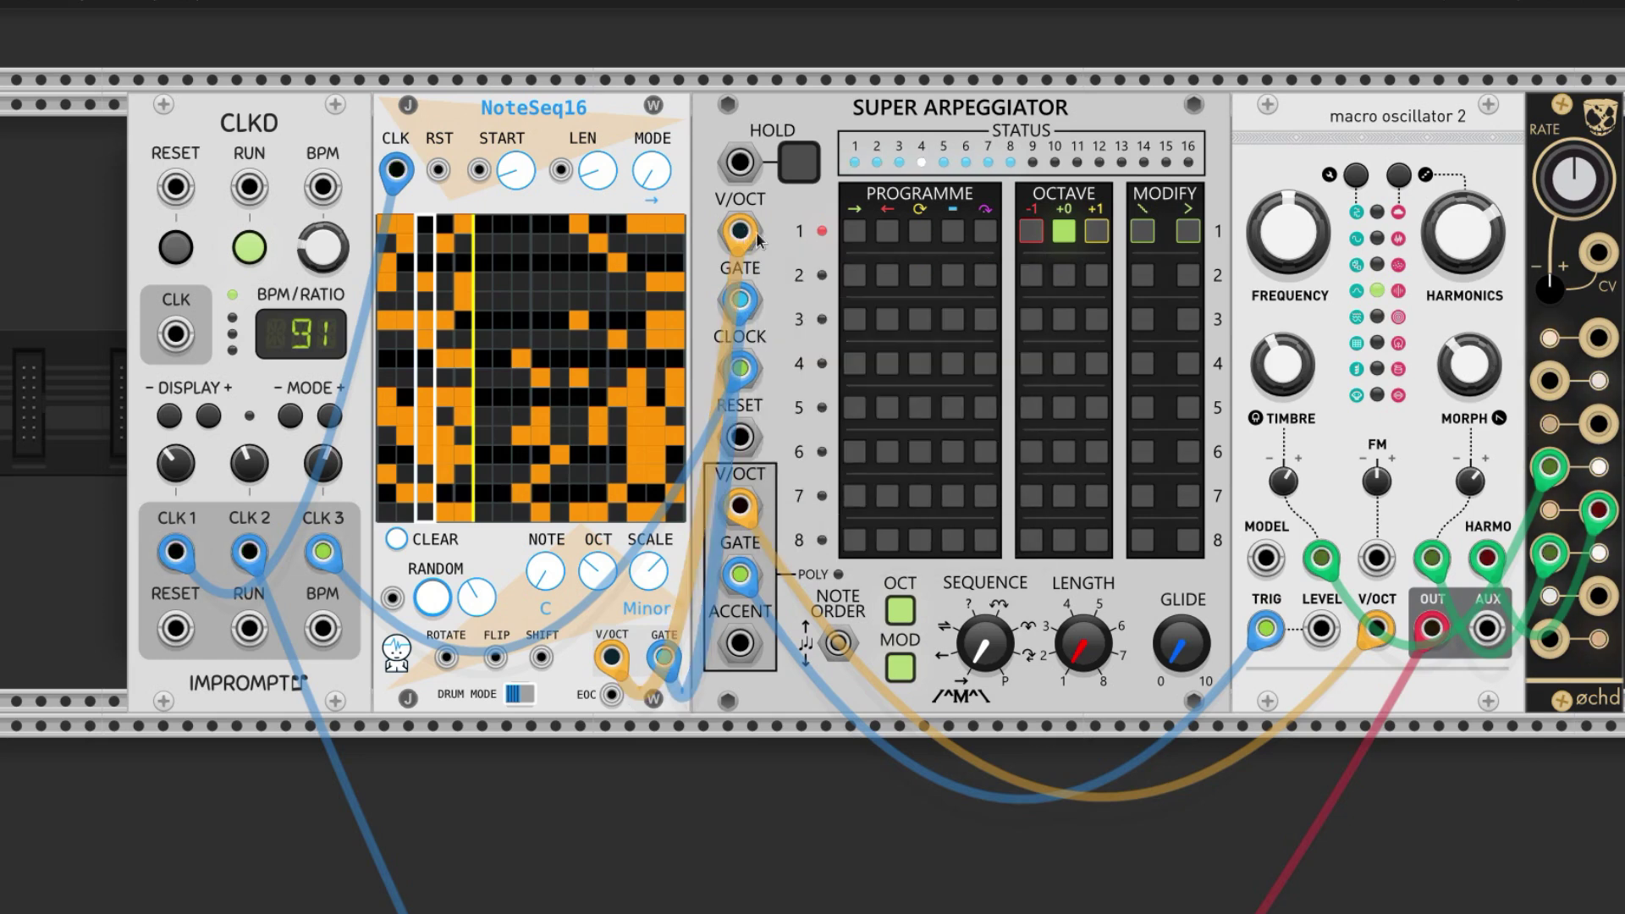
pyautogui.click(51, 3)
pyautogui.moveTo(101, 88); pyautogui.dragTo(136, 89)
pyautogui.moveTo(158, 257); pyautogui.dragTo(208, 257)
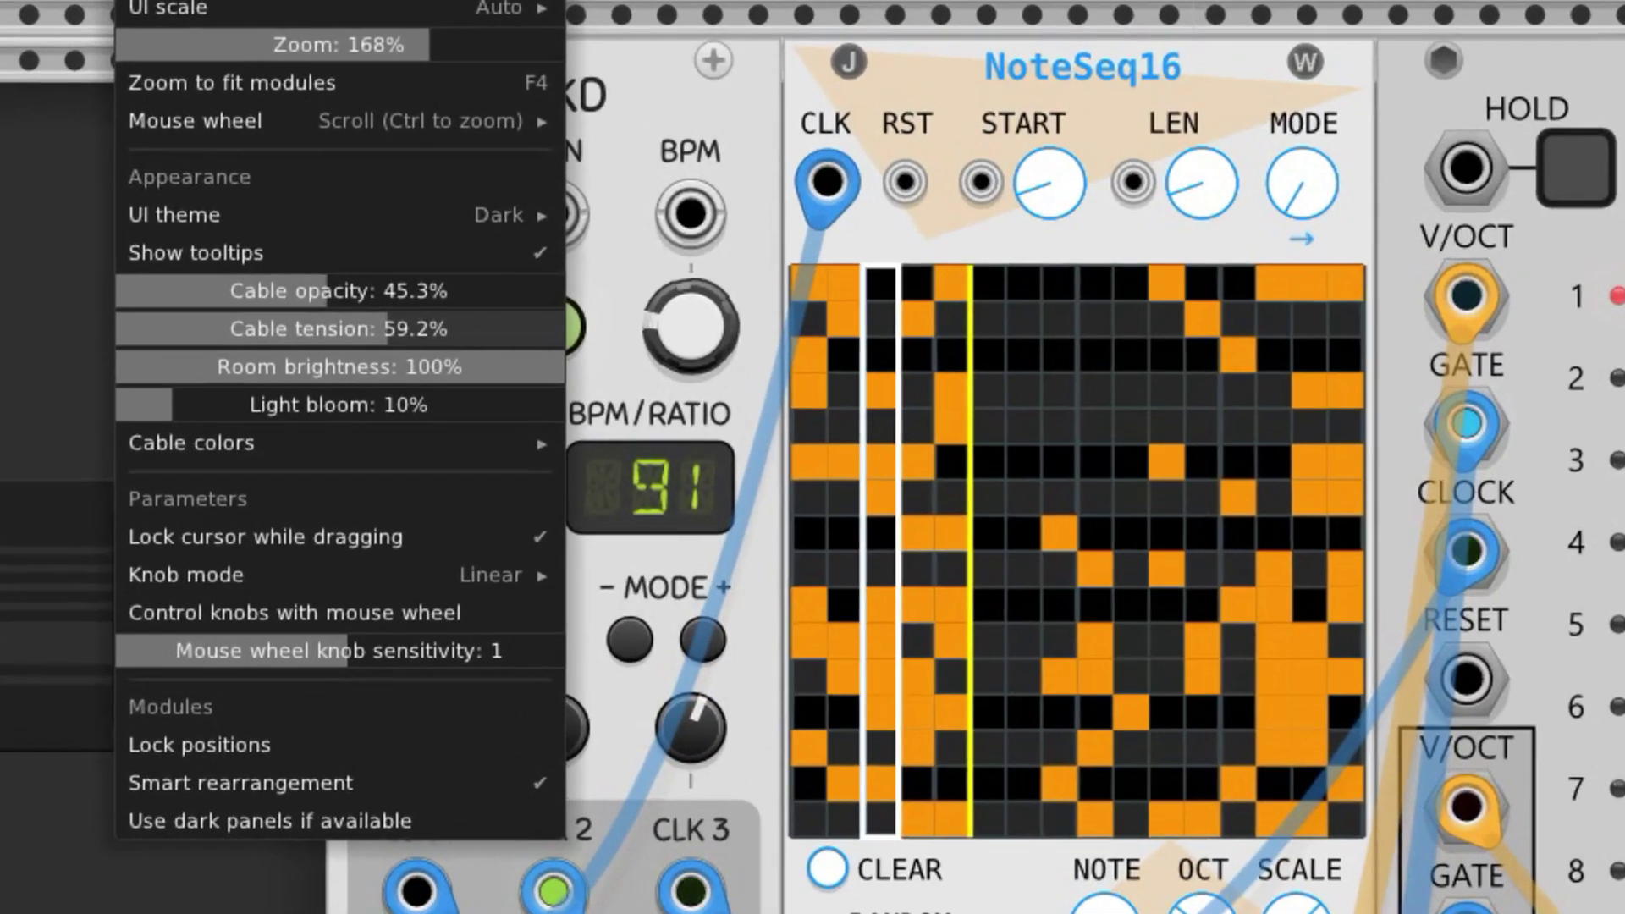
pyautogui.moveTo(565, 416); pyautogui.dragTo(592, 416)
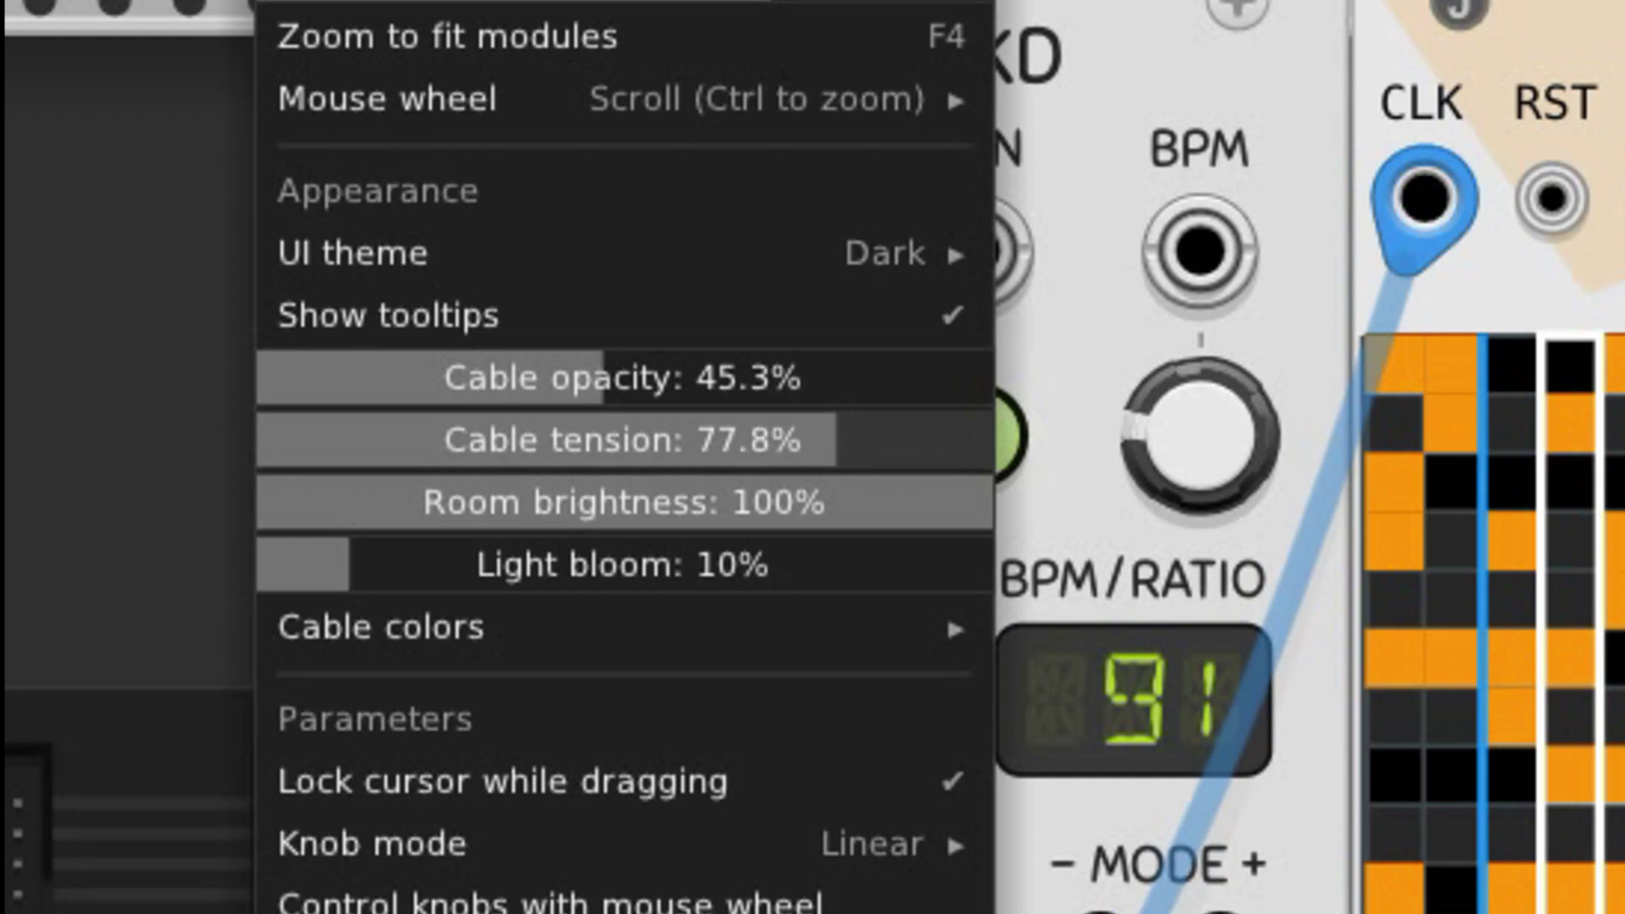
pyautogui.moveTo(588, 404); pyautogui.dragTo(587, 404)
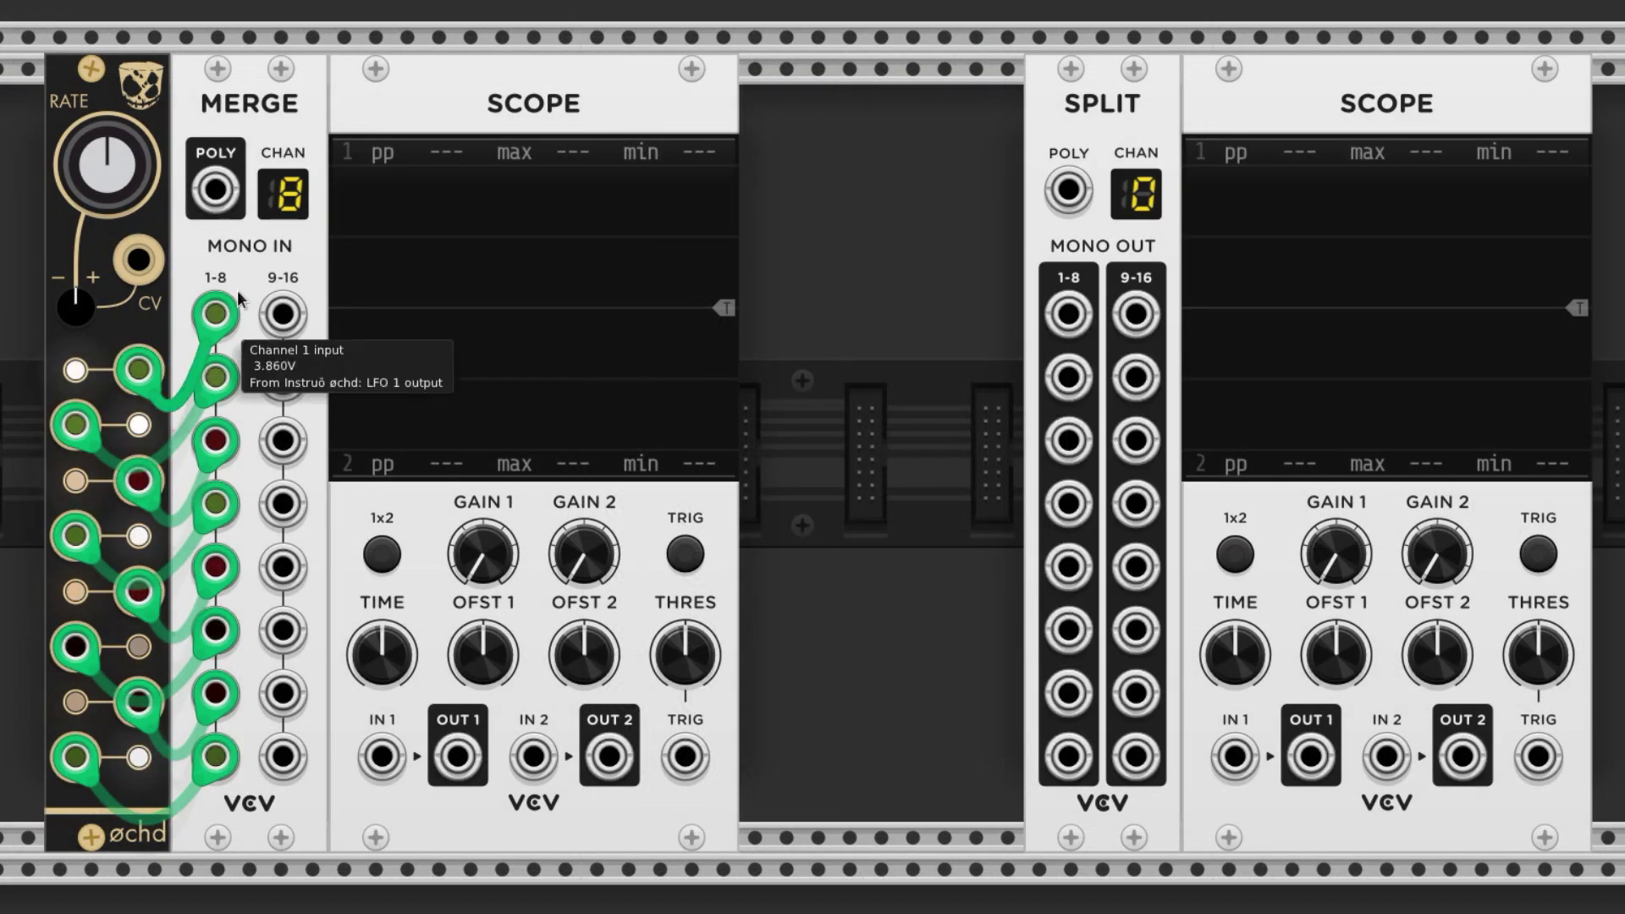
# Patch Merge POLY into the first Scope, and Split channels 3 and 2 into the second Scope's IN 1 and IN 2
pyautogui.moveTo(216, 187); pyautogui.dragTo(381, 756)
pyautogui.moveTo(1067, 440); pyautogui.dragTo(1234, 756)
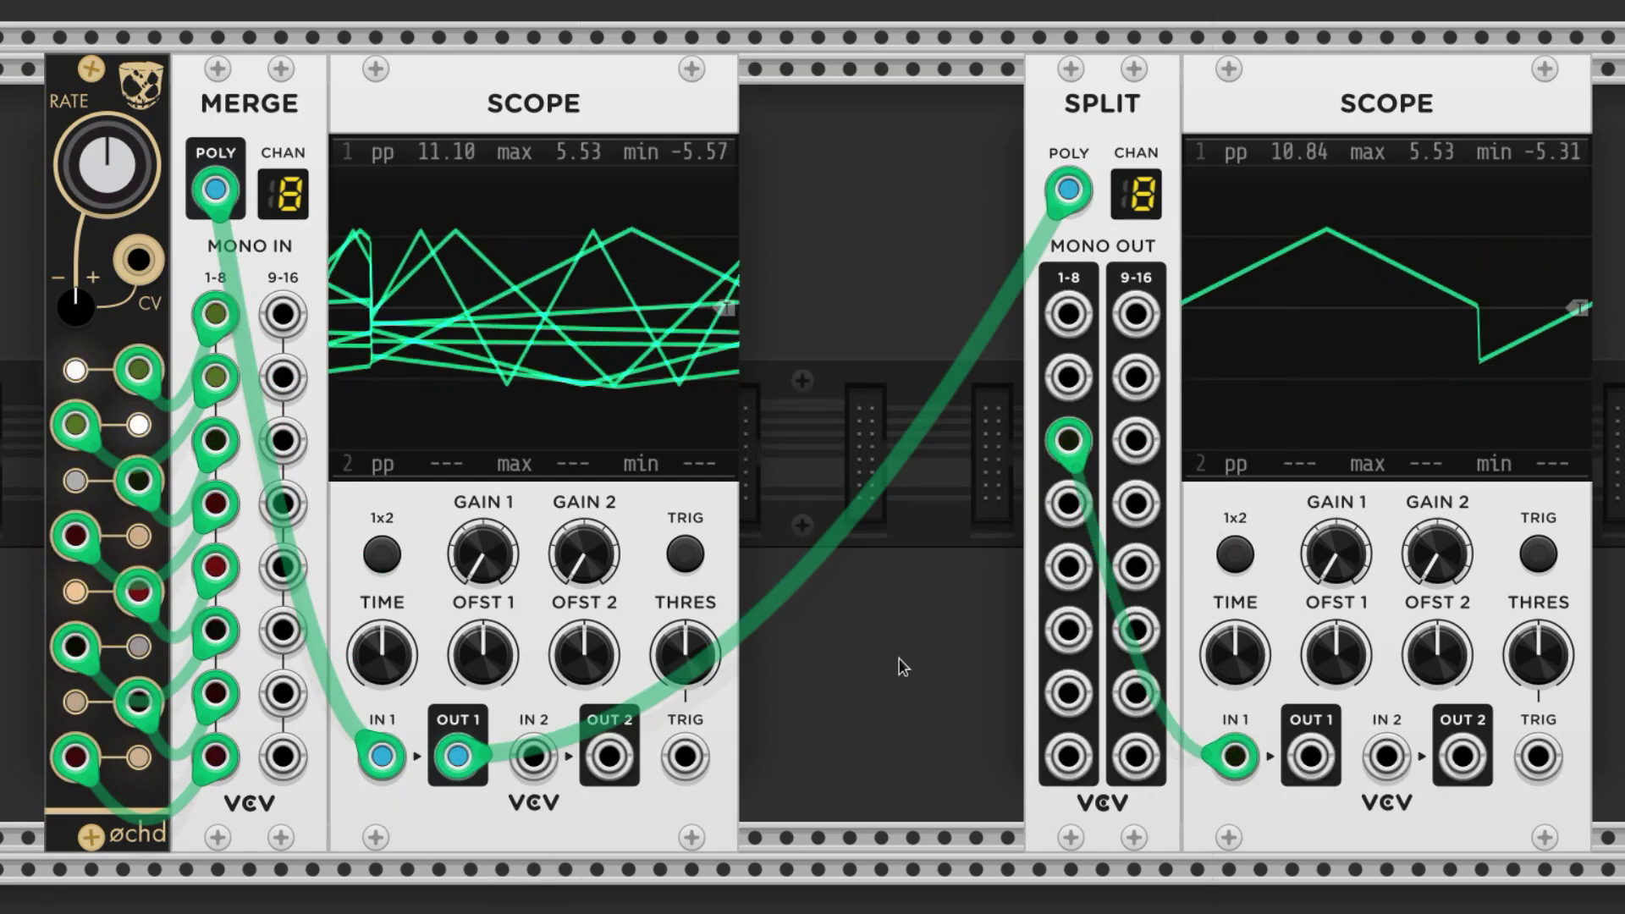
pyautogui.moveTo(1058, 382); pyautogui.dragTo(1386, 755)
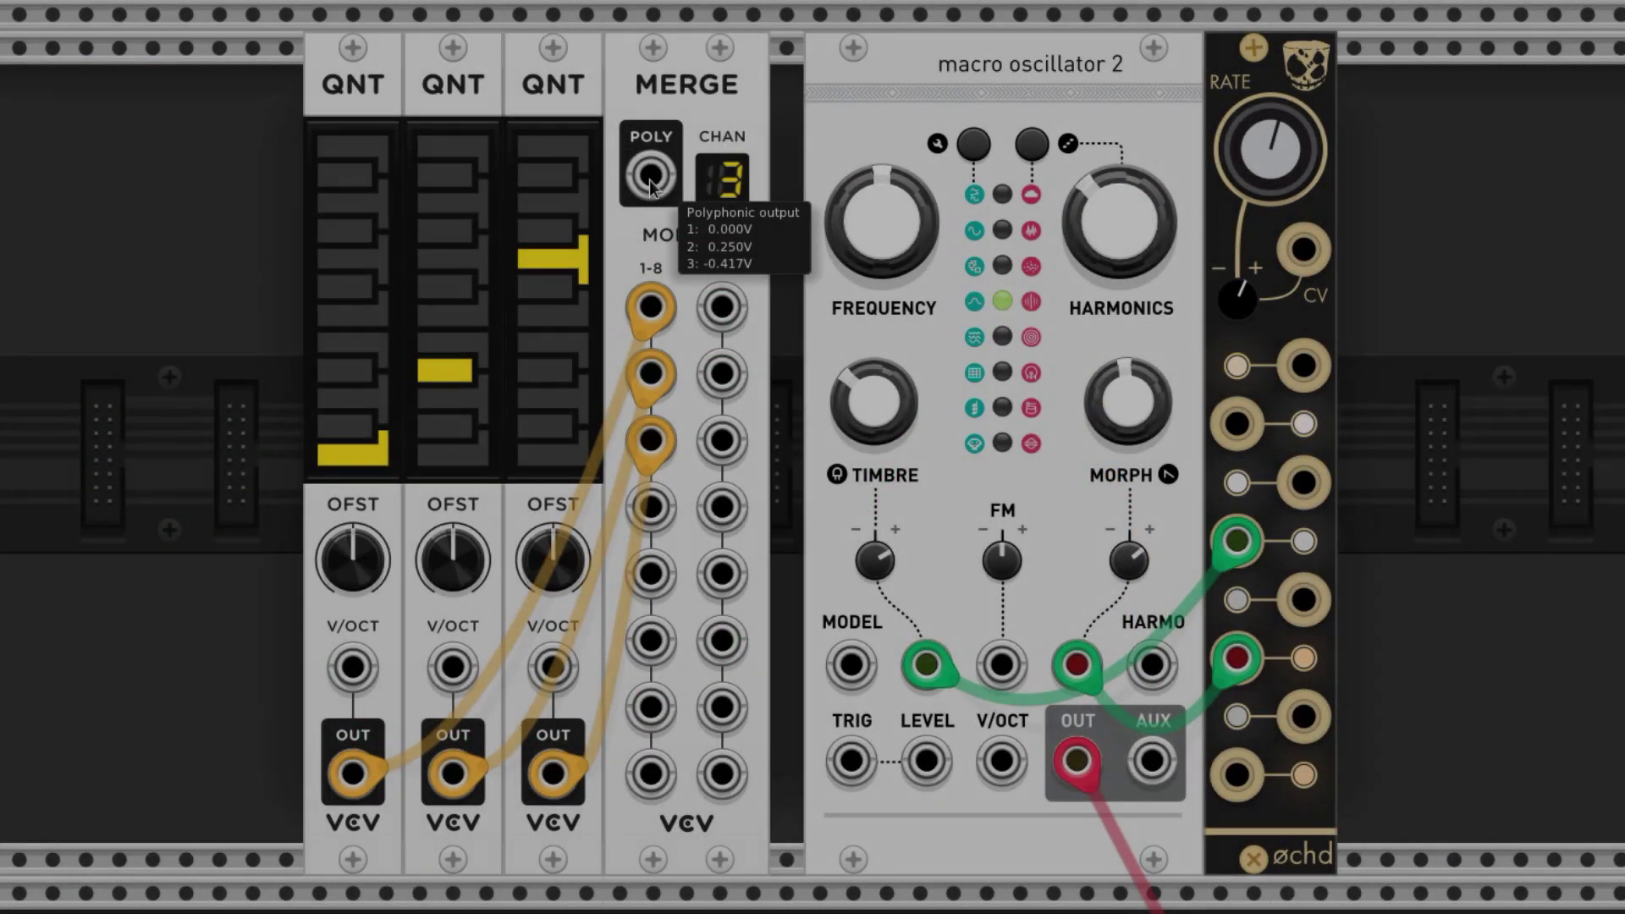
# Cable Merge POLY into the macro oscillator's V/OCT input
pyautogui.moveTo(650, 175); pyautogui.dragTo(1023, 748)
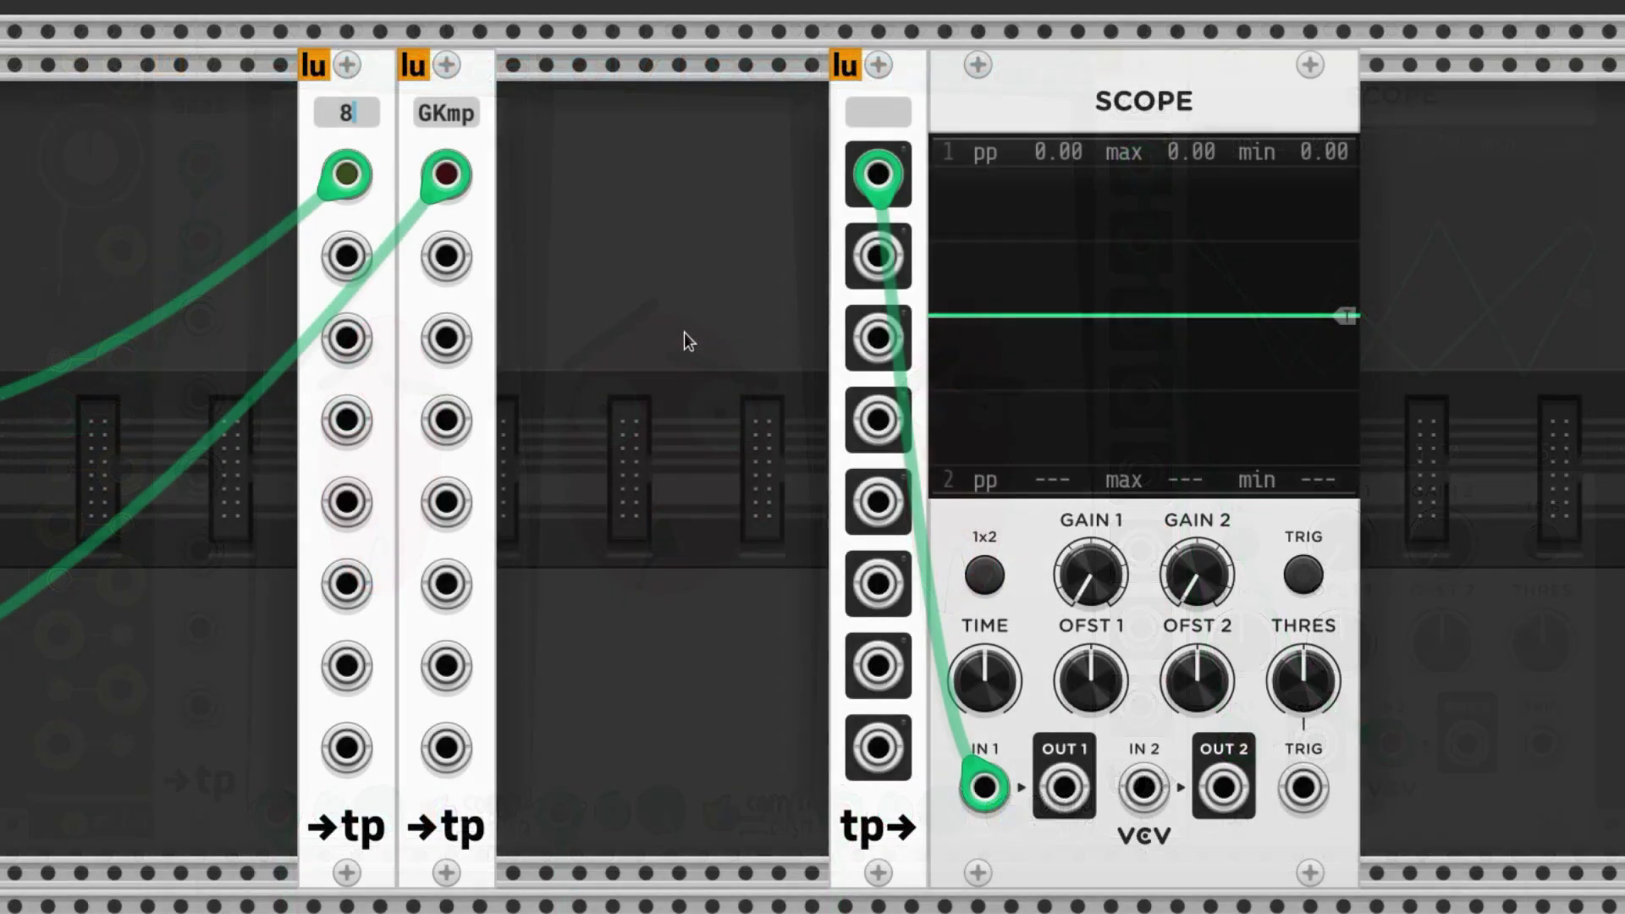
# Finish labelling the teleport senders 8008 and 6969, then set the receiver's source to 6969
pyautogui.write('008')
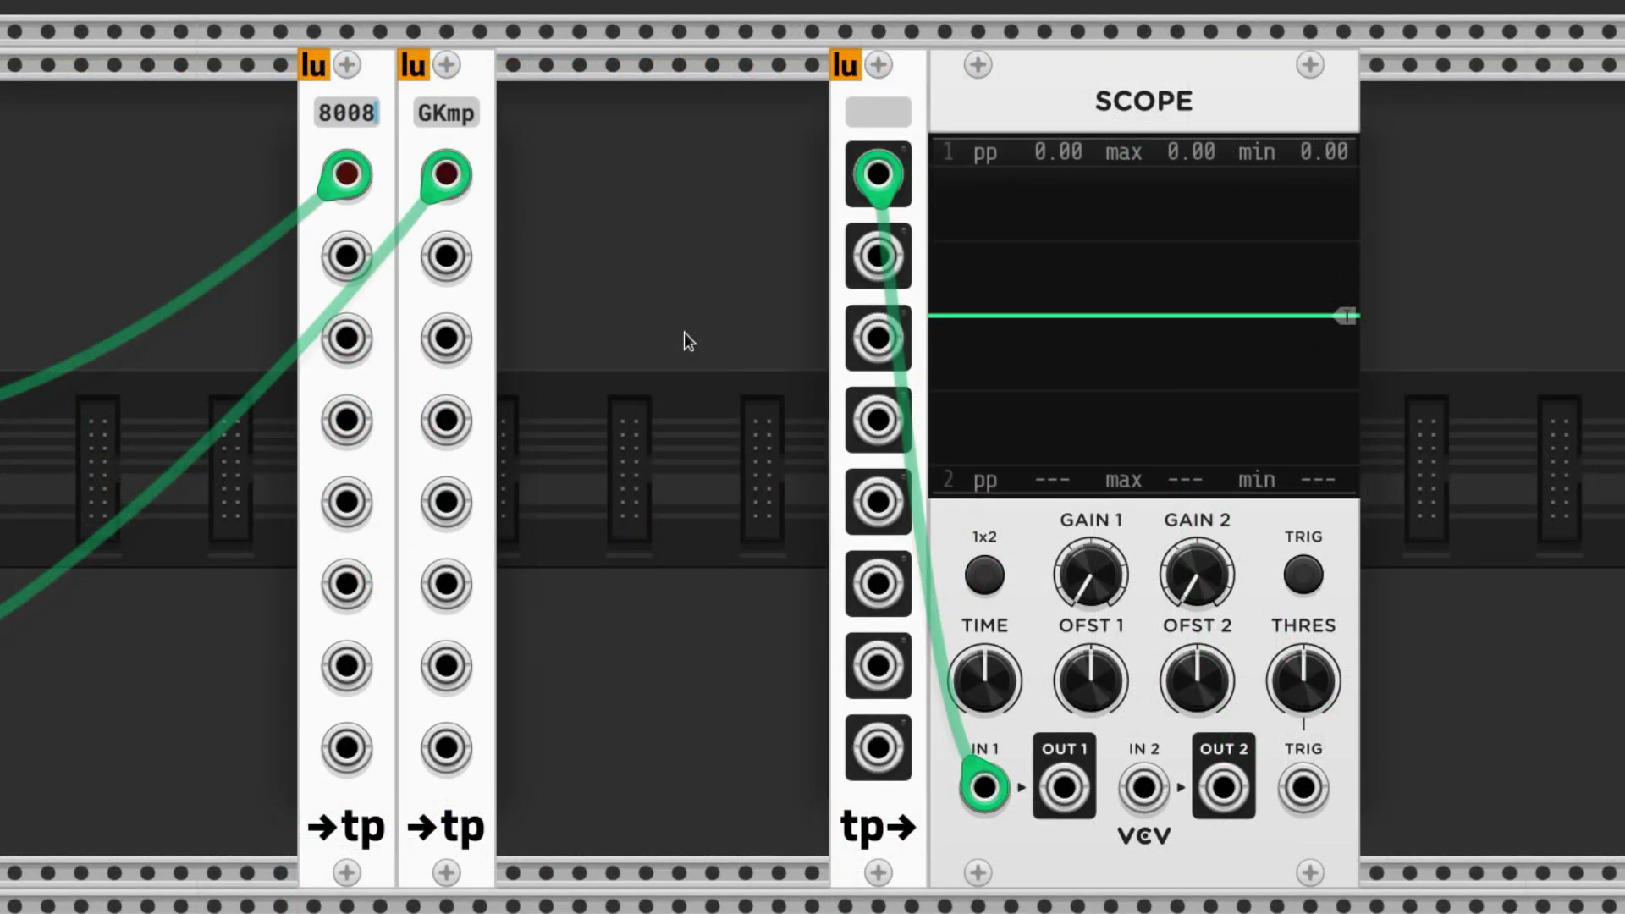
pyautogui.click(470, 115)
pyautogui.write('6969')
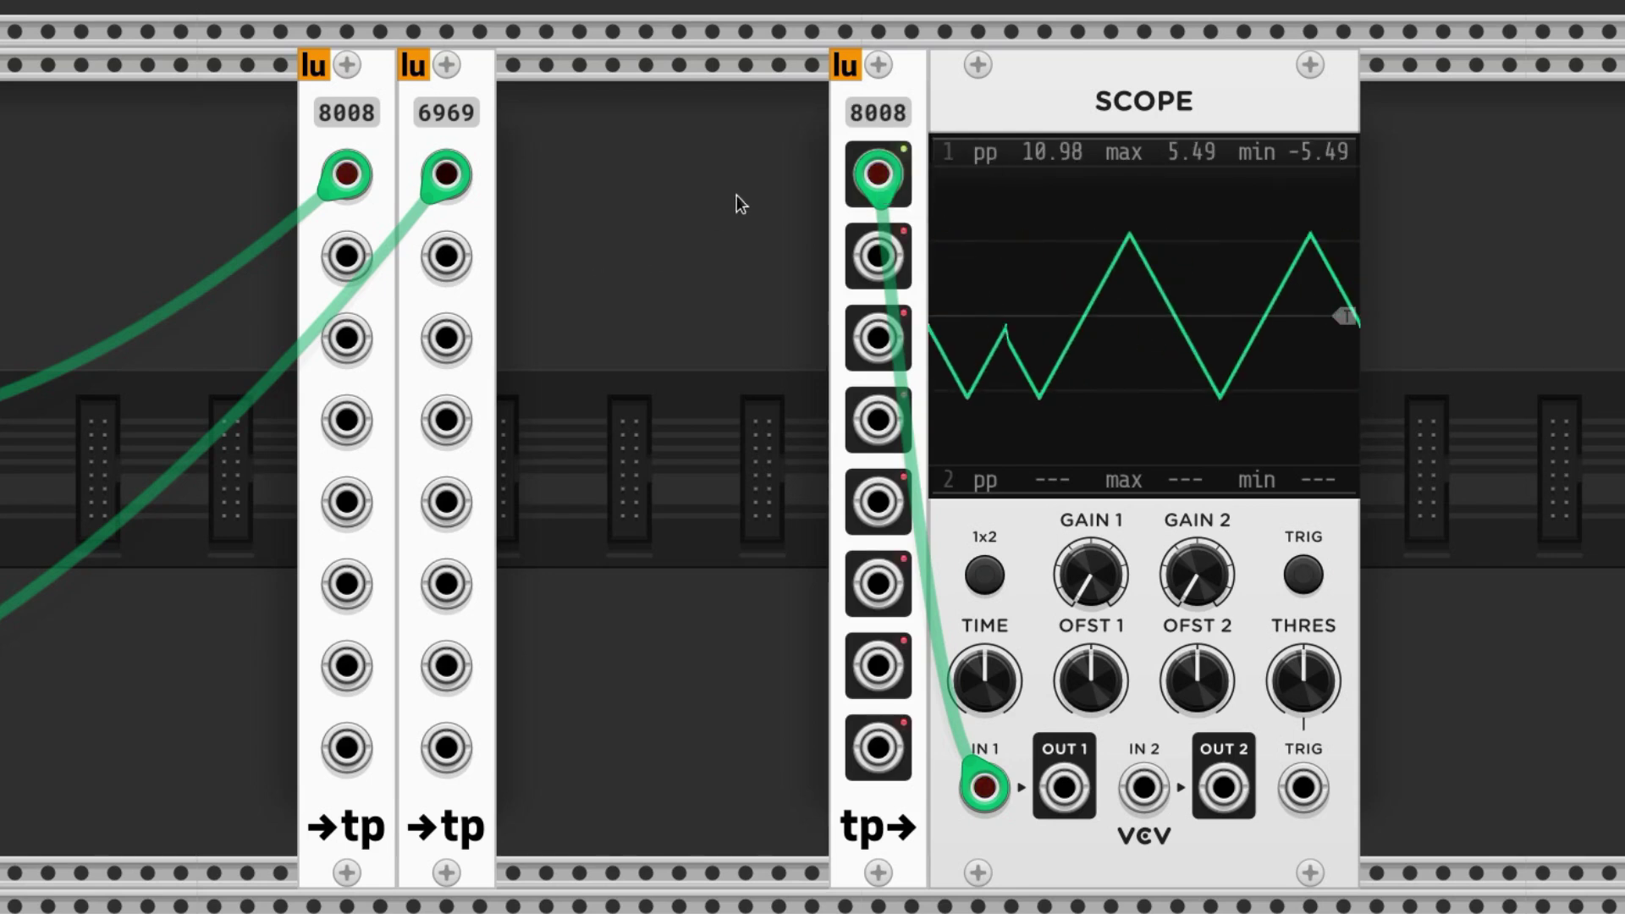
pyautogui.click(870, 128)
pyautogui.click(900, 186)
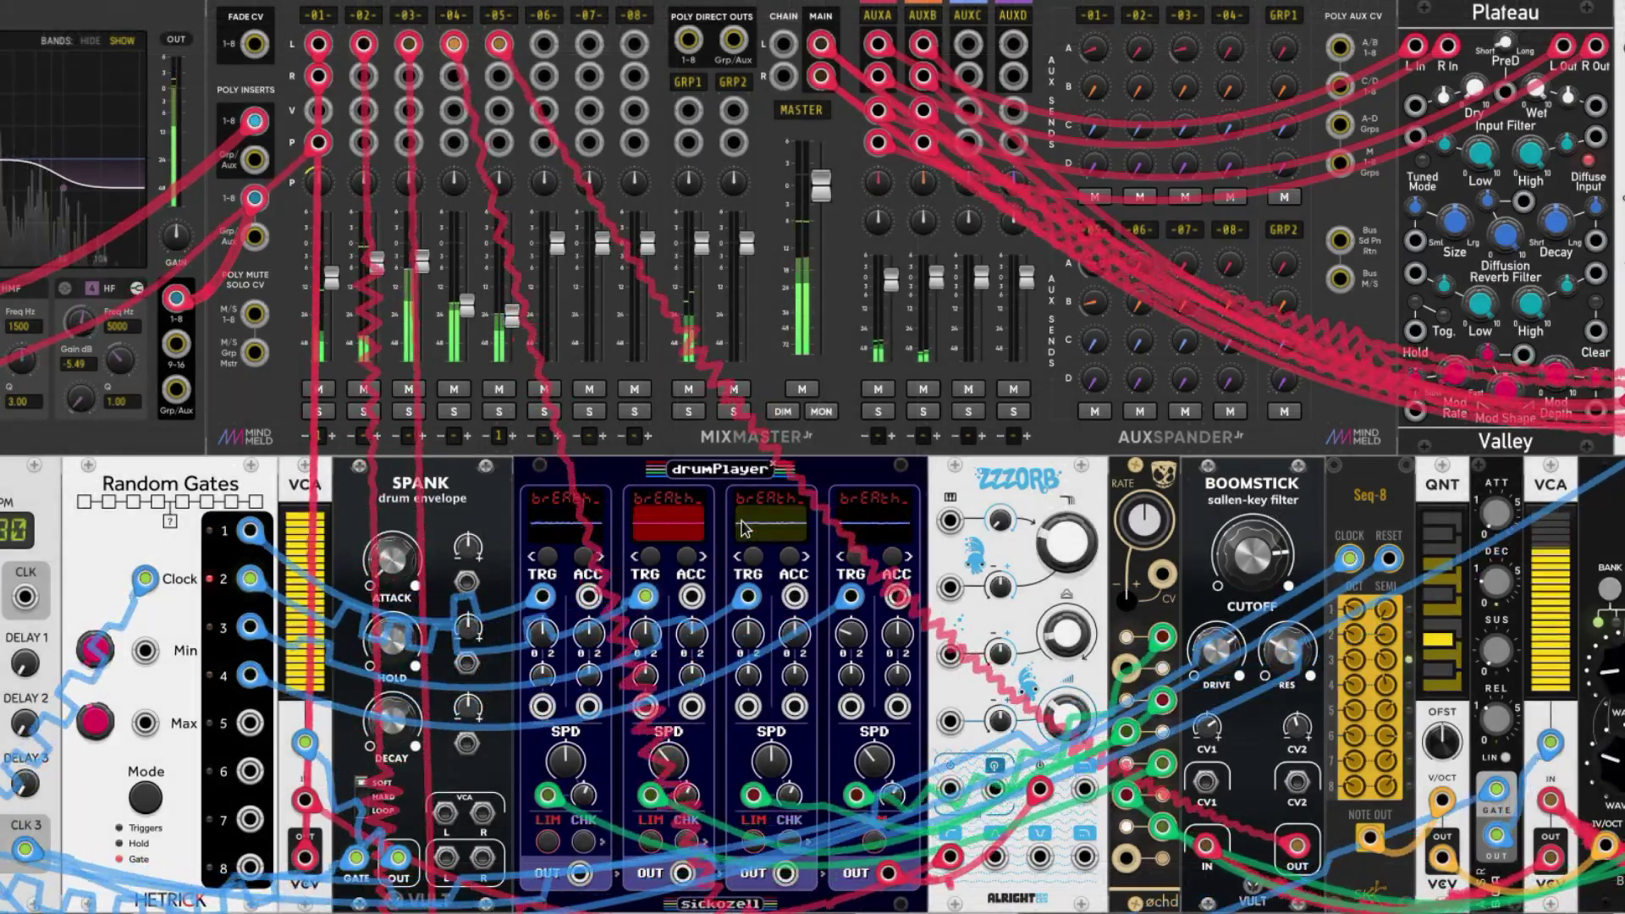
# Preview the 10 V gate signal from Random Gates Gate 2 at drumPlayer's Trig #2 input
pyautogui.moveTo(645, 606)
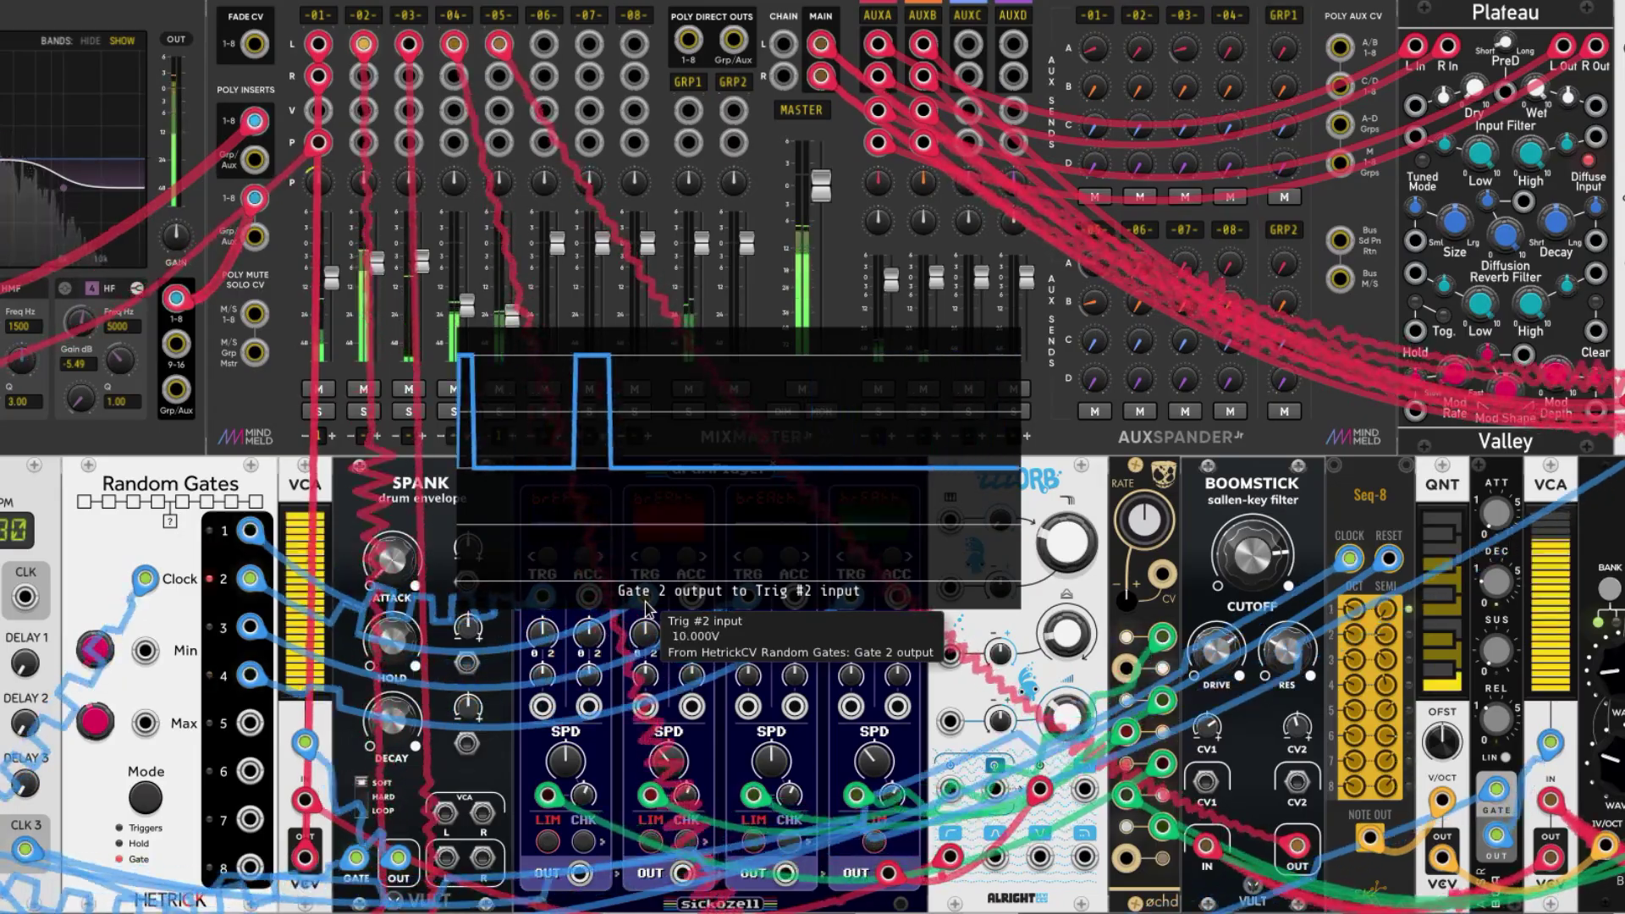